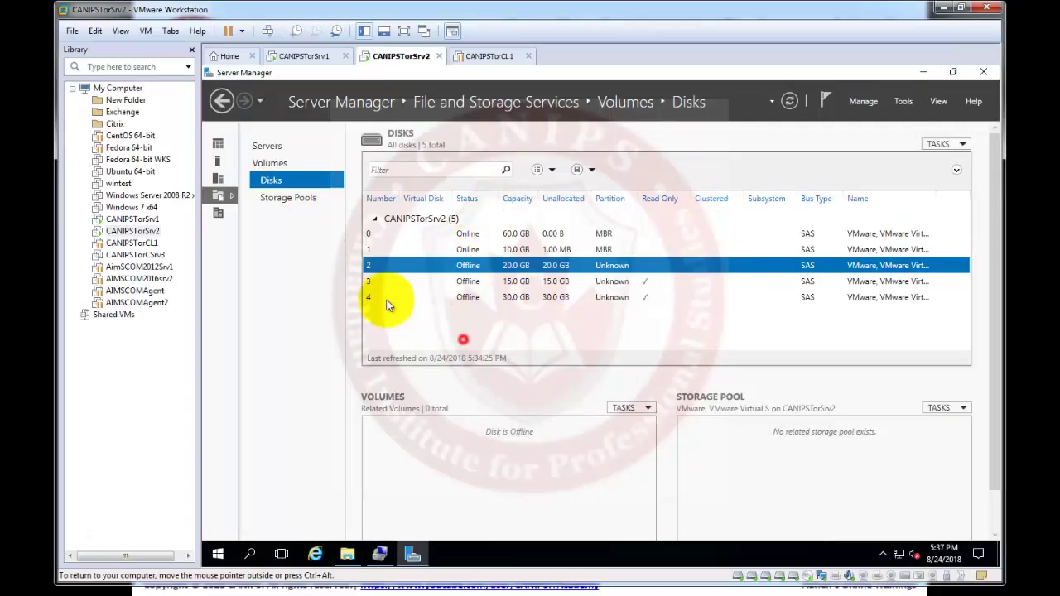
Go back to the Server Manager dashboard and reopen the Disks list under File and Storage Services
{"action": "left_click", "coordinate": [220, 143]}
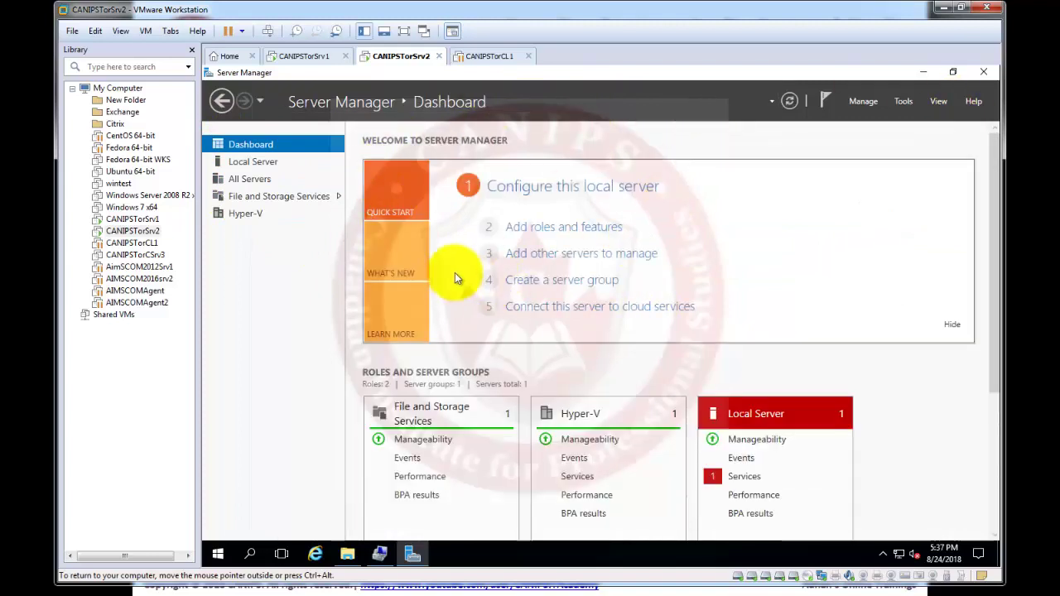
{"action": "left_click", "coordinate": [222, 554]}
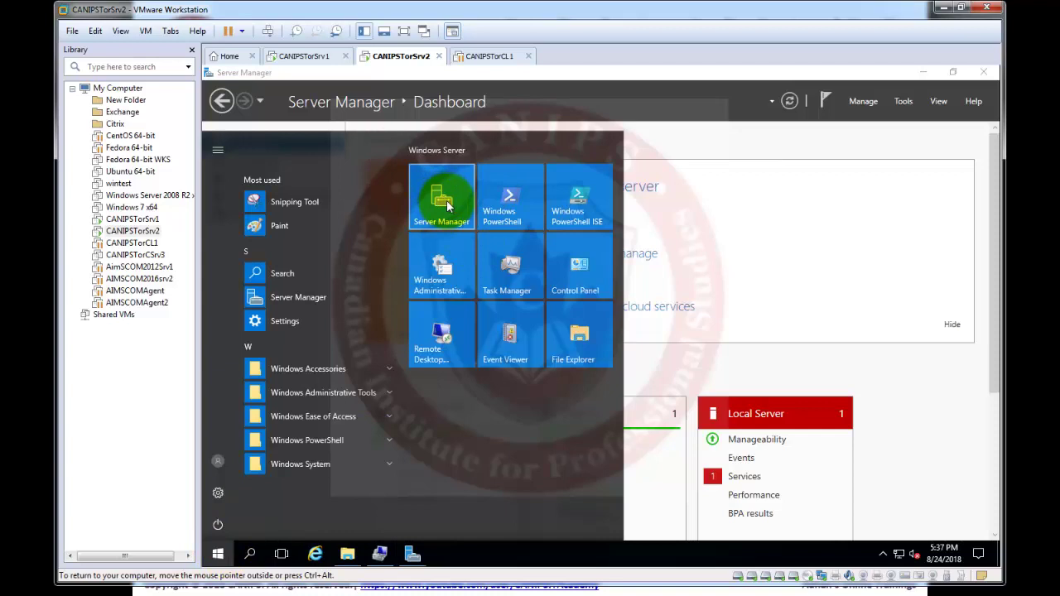
{"action": "left_click", "coordinate": [448, 207]}
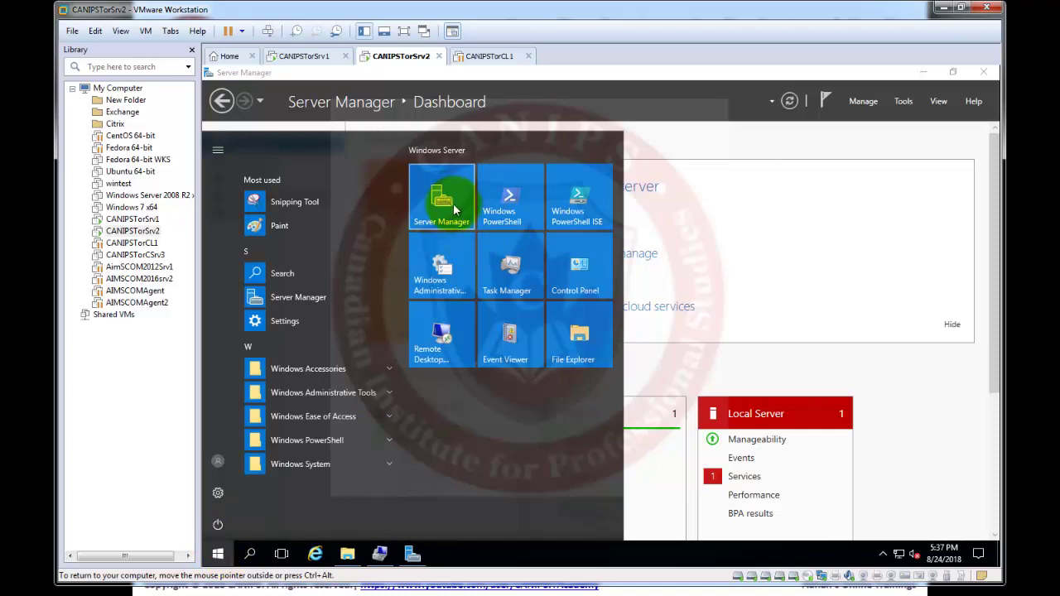
{"action": "left_click", "coordinate": [333, 102]}
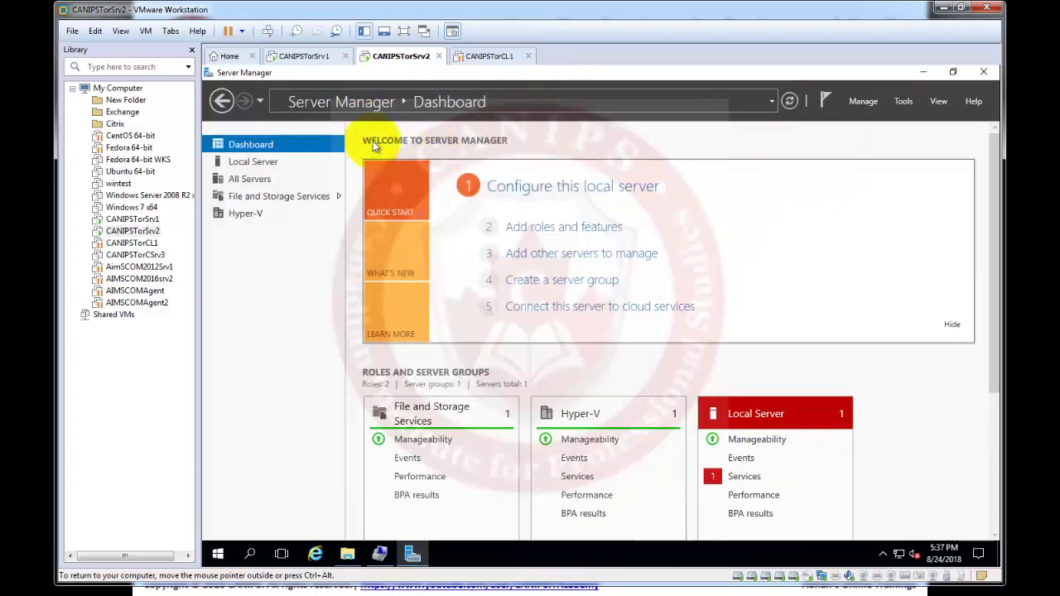
{"action": "left_click", "coordinate": [275, 198]}
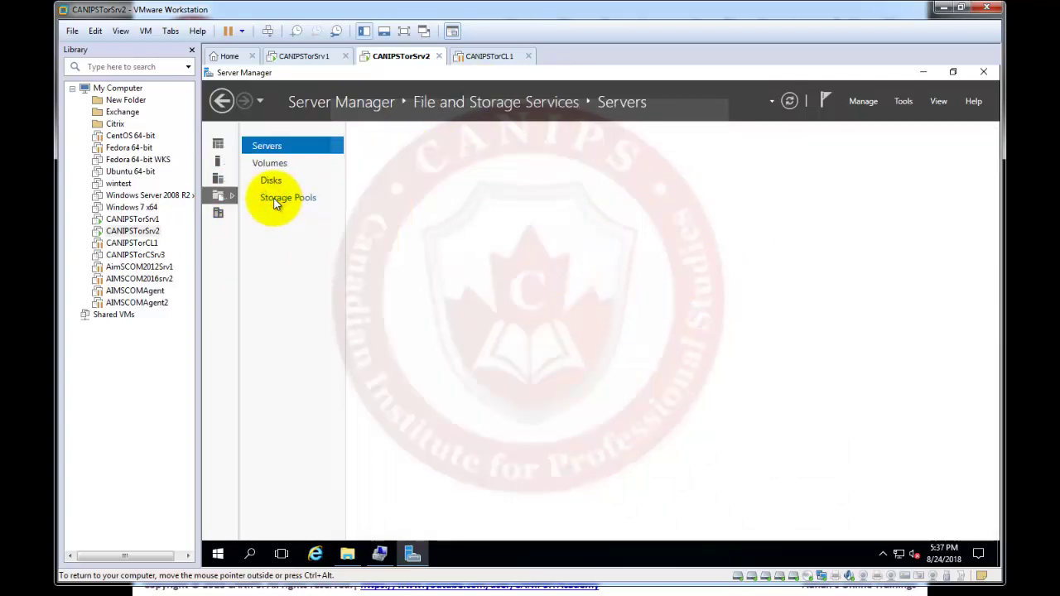
{"action": "left_click", "coordinate": [273, 183]}
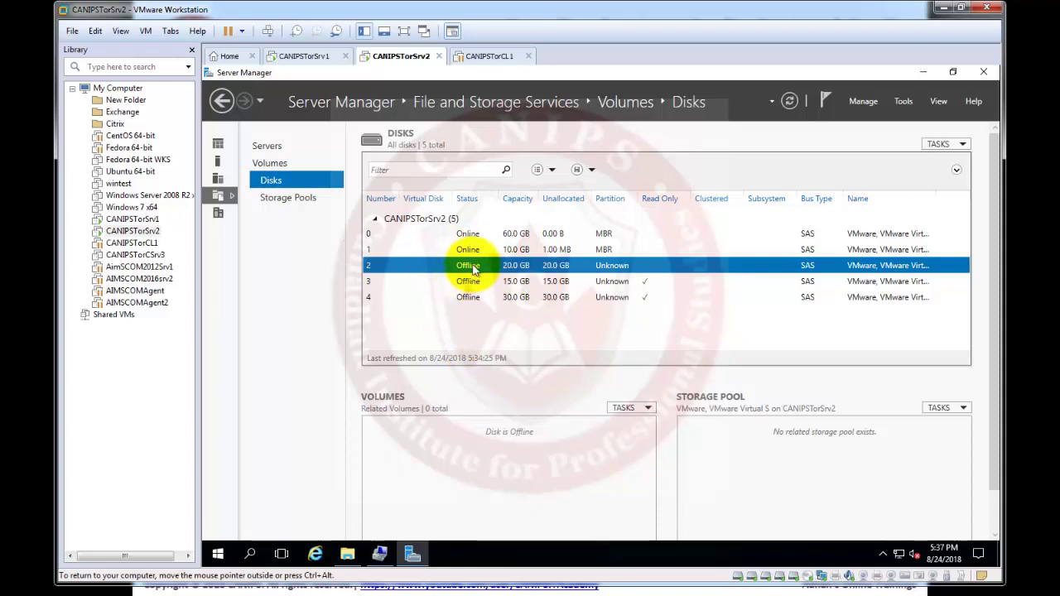
Bring the offline 20 GB disk 2 online and accept the data-loss warning
{"action": "right_click", "coordinate": [473, 268]}
{"action": "left_click", "coordinate": [512, 291]}
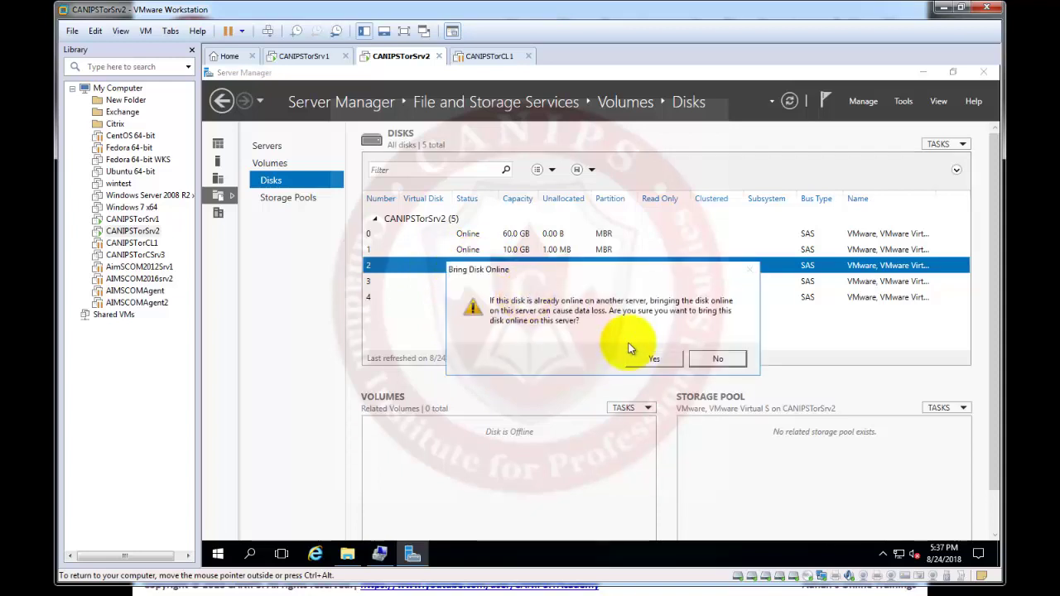
{"action": "left_click", "coordinate": [669, 360]}
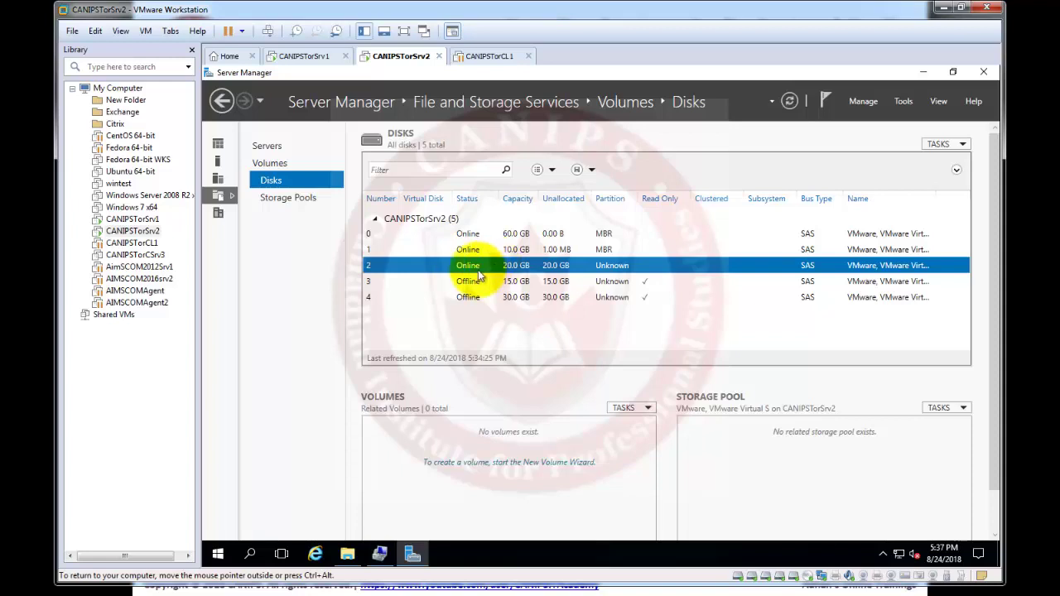
Start a new volume on Disk 2 of server CANIPSTorSrv2 and agree to initialize the disk as GPT
{"action": "right_click", "coordinate": [481, 267]}
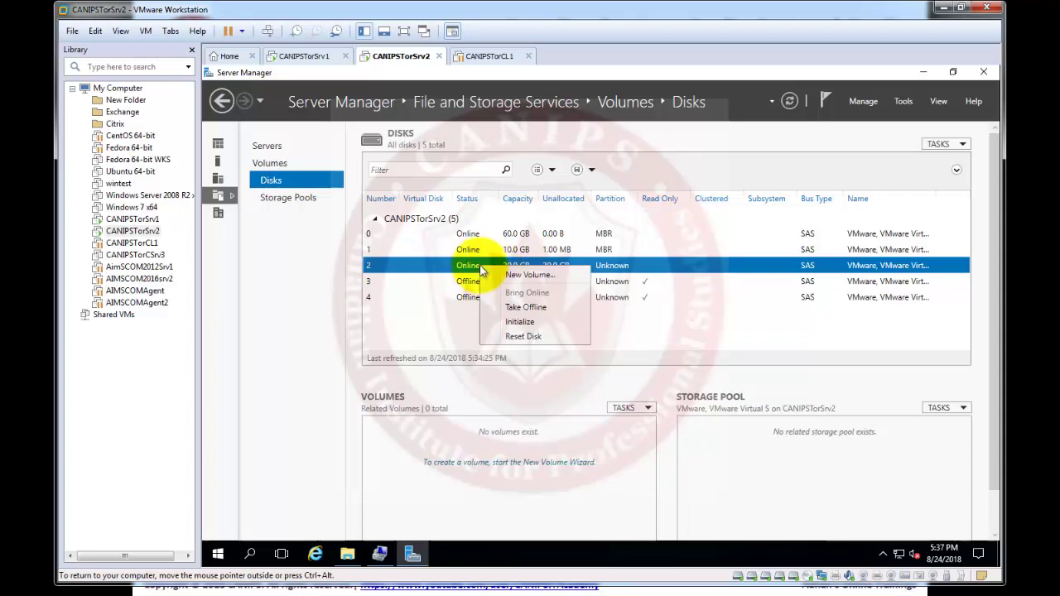
{"action": "left_click", "coordinate": [540, 276]}
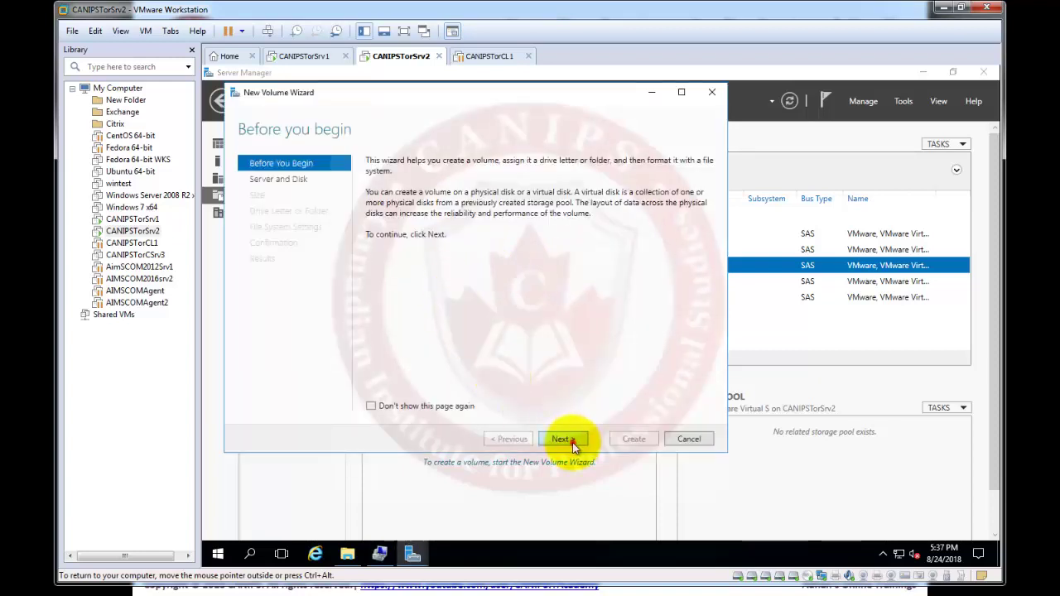
{"action": "left_click", "coordinate": [563, 440]}
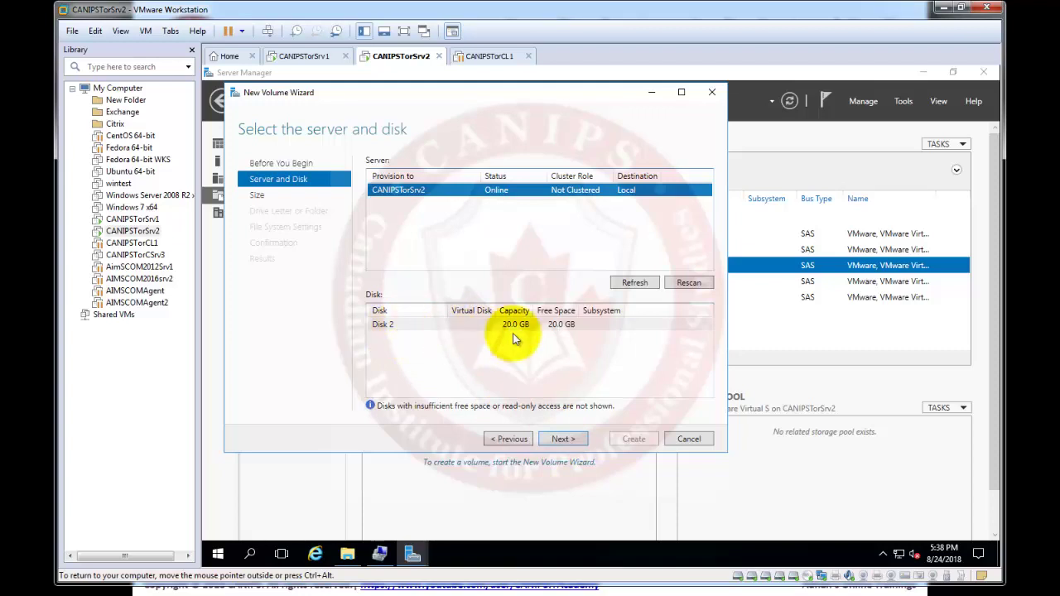
{"action": "left_click", "coordinate": [565, 440]}
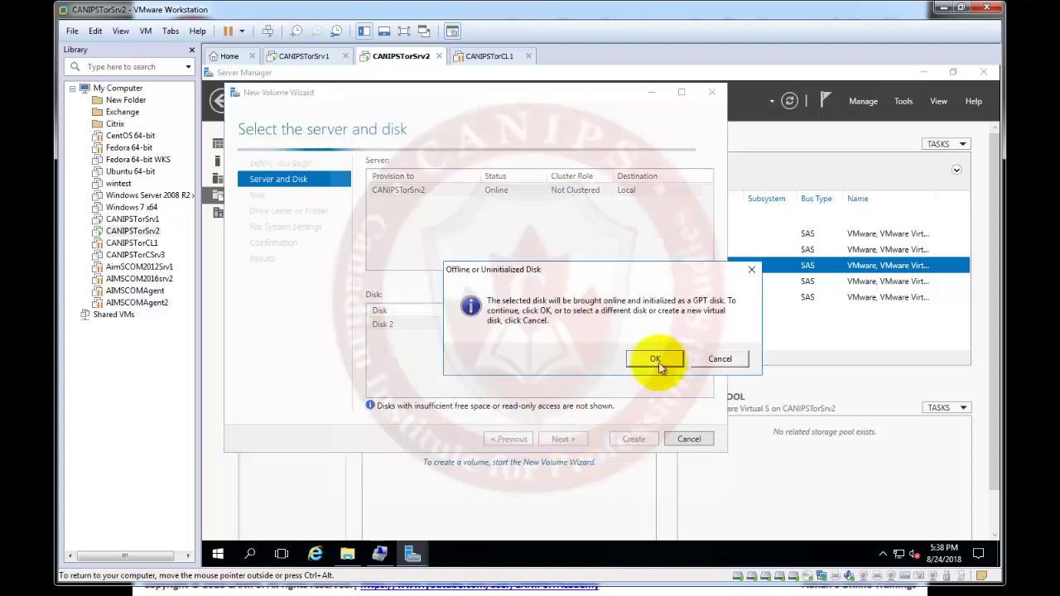
{"action": "left_click", "coordinate": [655, 359]}
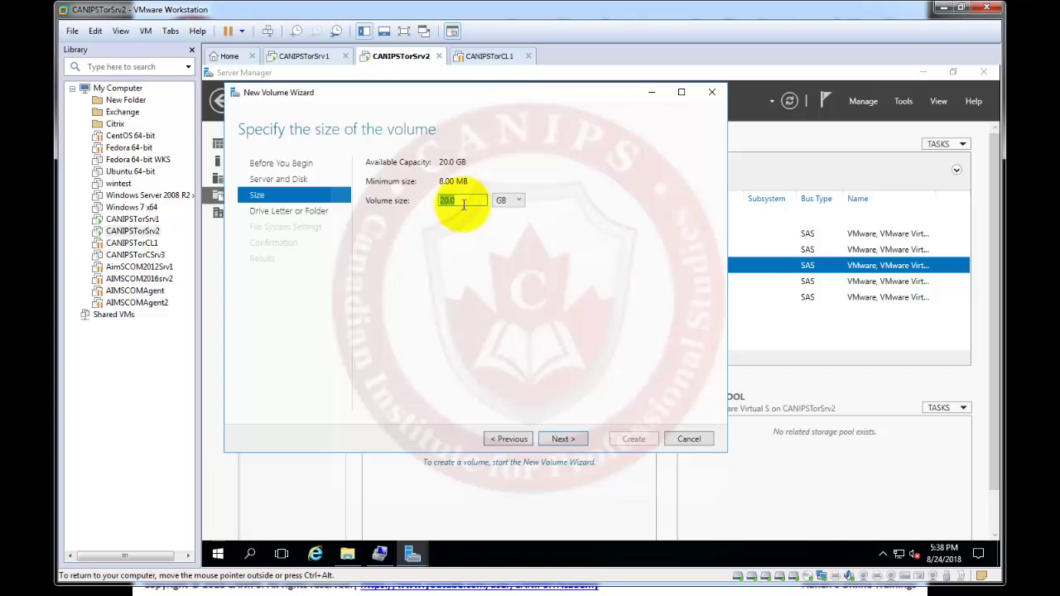
Create the volume with a size of 14 GB, drive letter F, NTFS, default allocation unit size and the label DB Storage
{"action": "left_click", "coordinate": [563, 439]}
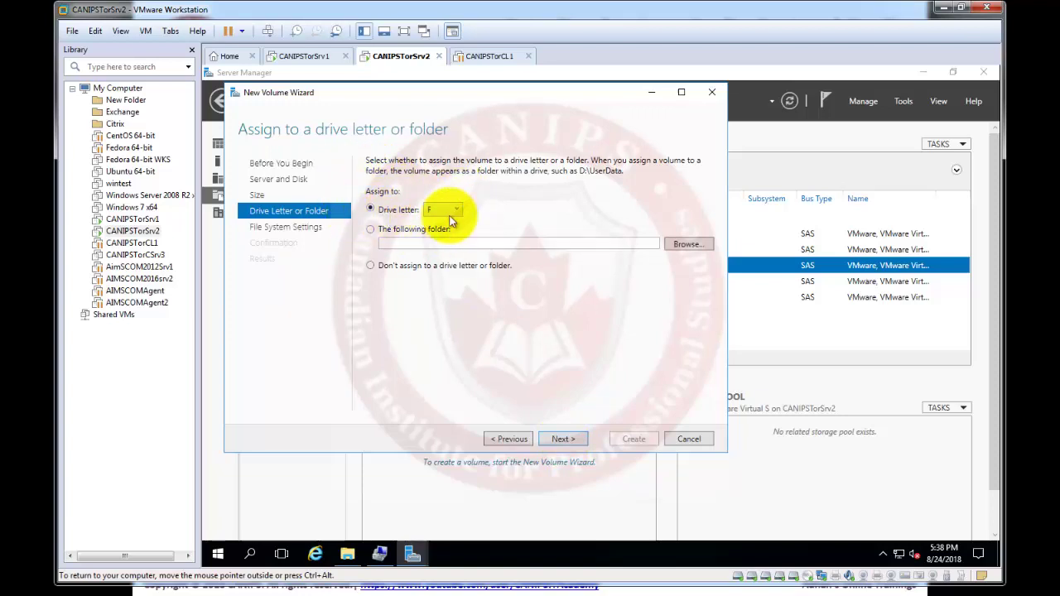
{"action": "left_click", "coordinate": [564, 440]}
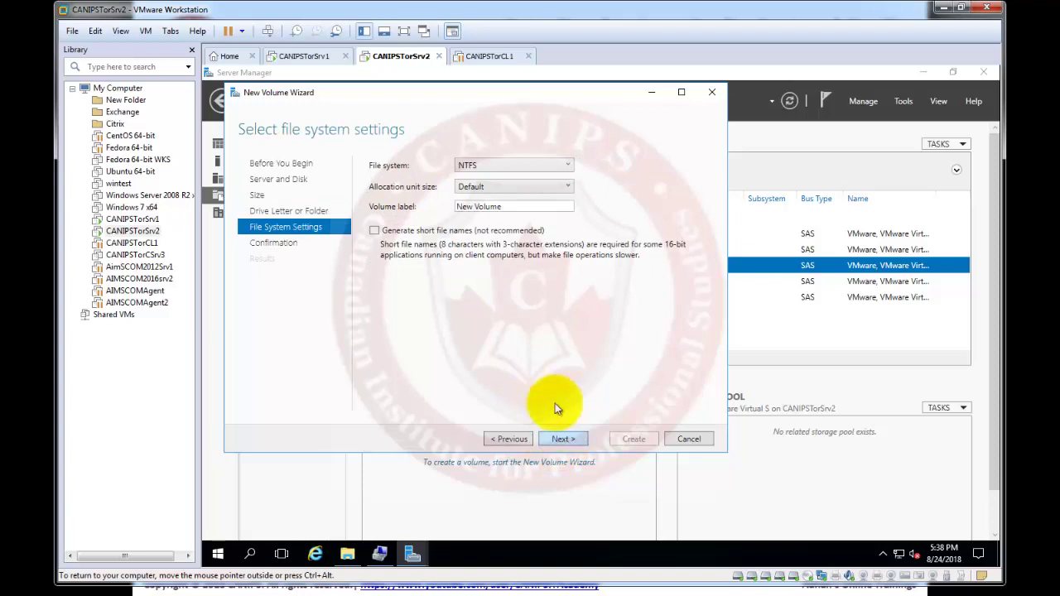
{"action": "left_click_drag", "start_coordinate": [518, 206], "coordinate": [416, 207]}
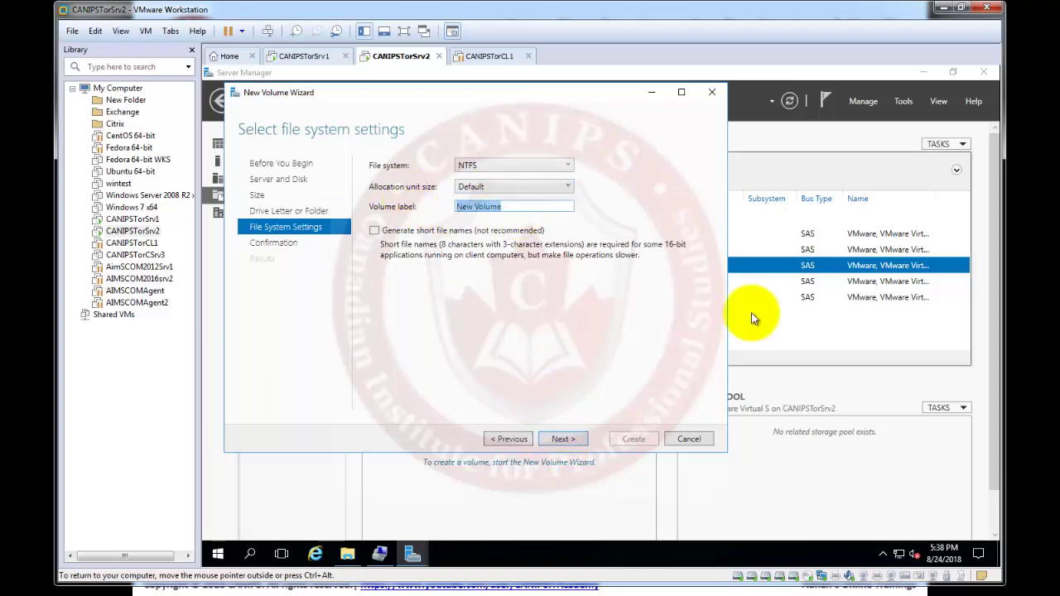
{"action": "type", "text": "DB D"}
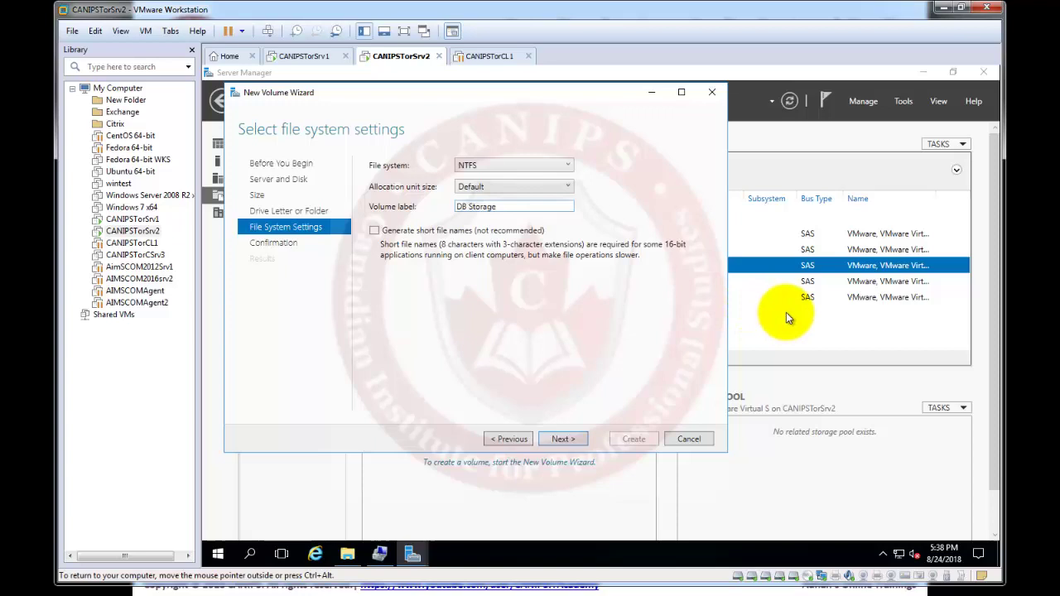
{"action": "left_click", "coordinate": [563, 439]}
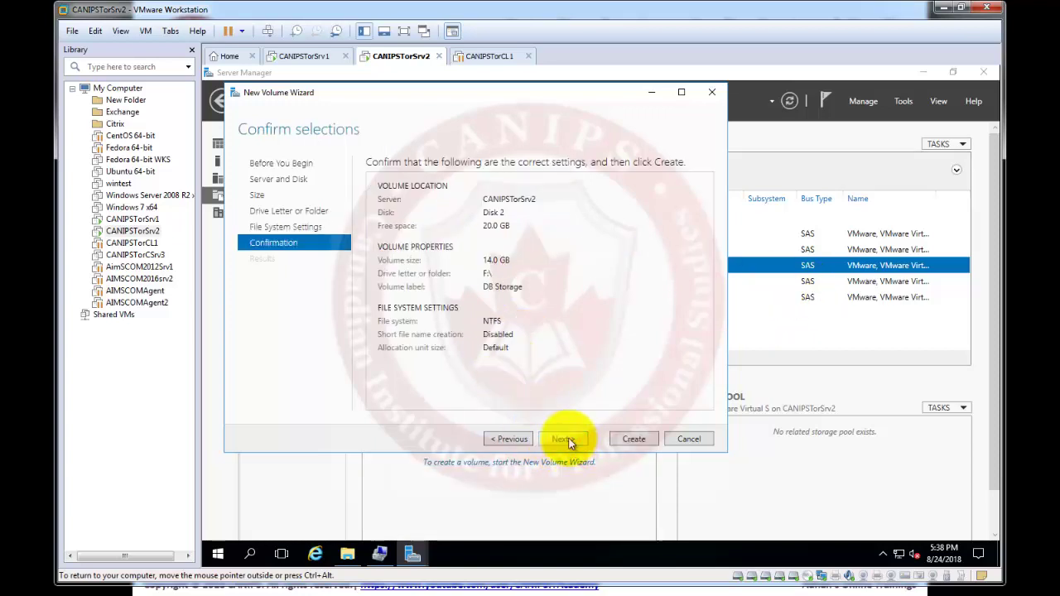
{"action": "left_click", "coordinate": [634, 440]}
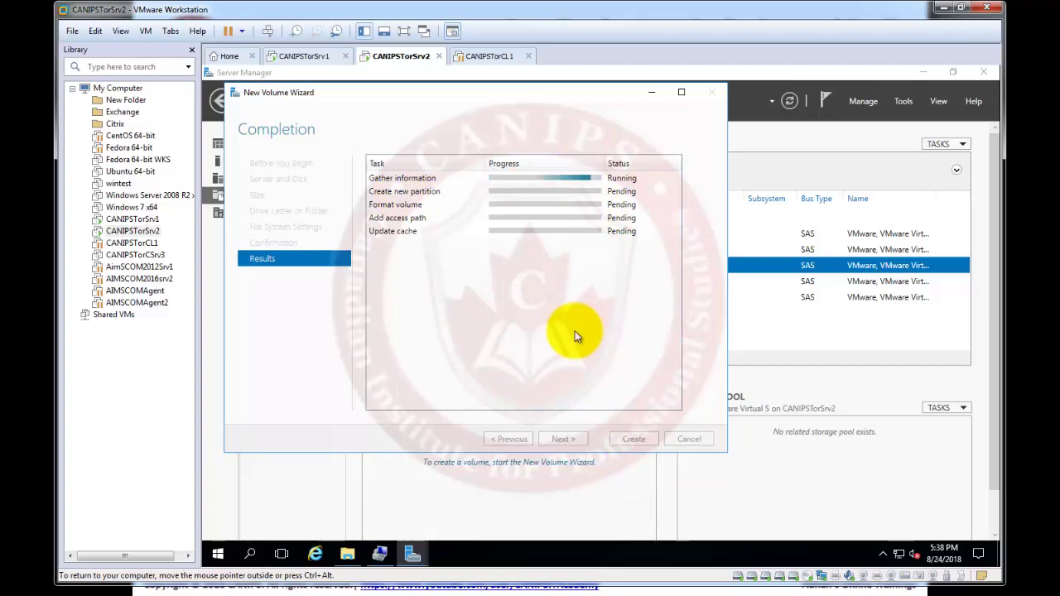
Check the new volume in Disk Management, and open the DB Storage (F:) drive in File Explorer
{"action": "left_click", "coordinate": [379, 553]}
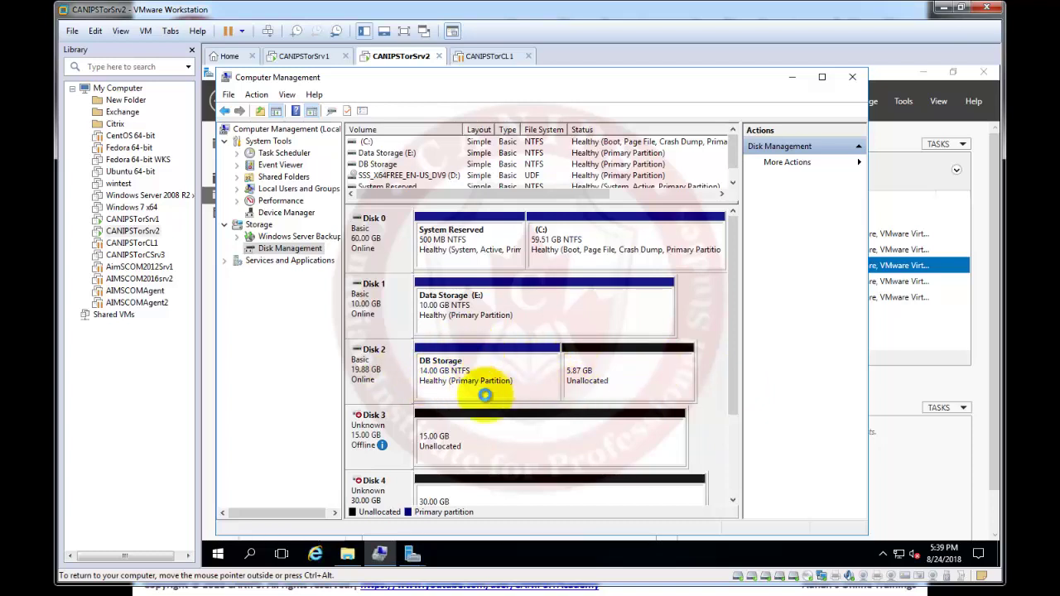
{"action": "left_click", "coordinate": [350, 555]}
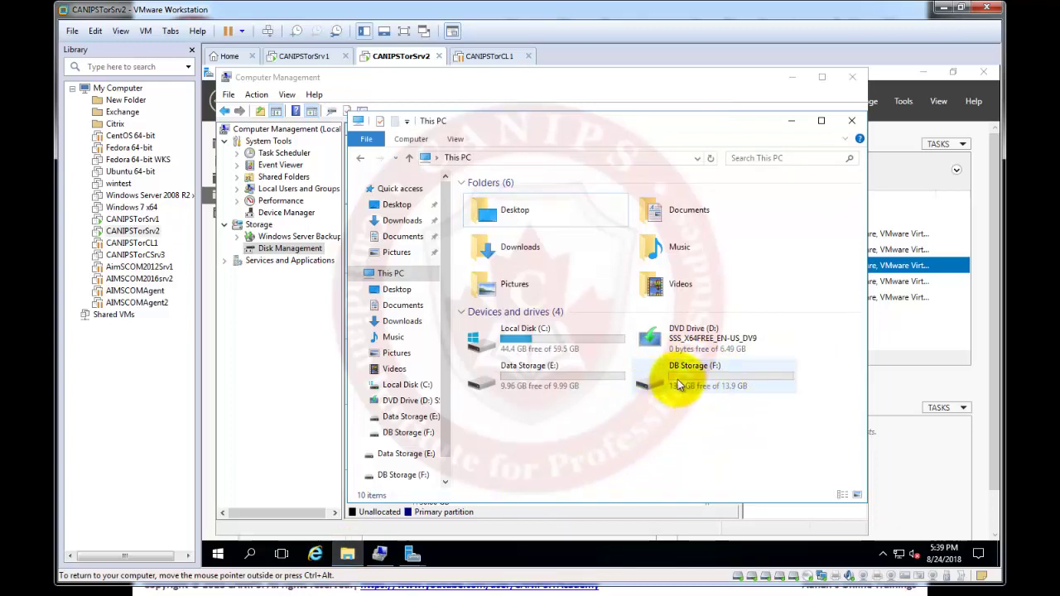
{"action": "double_click", "coordinate": [676, 379]}
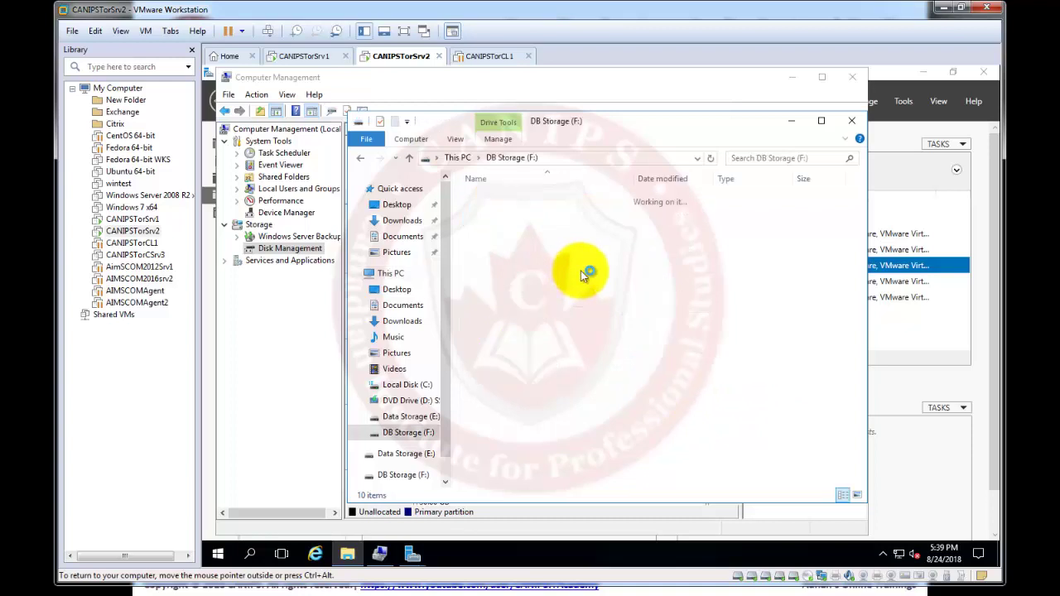
Create a text document named ITReports on the DB Storage (F:) drive
{"action": "right_click", "coordinate": [580, 271]}
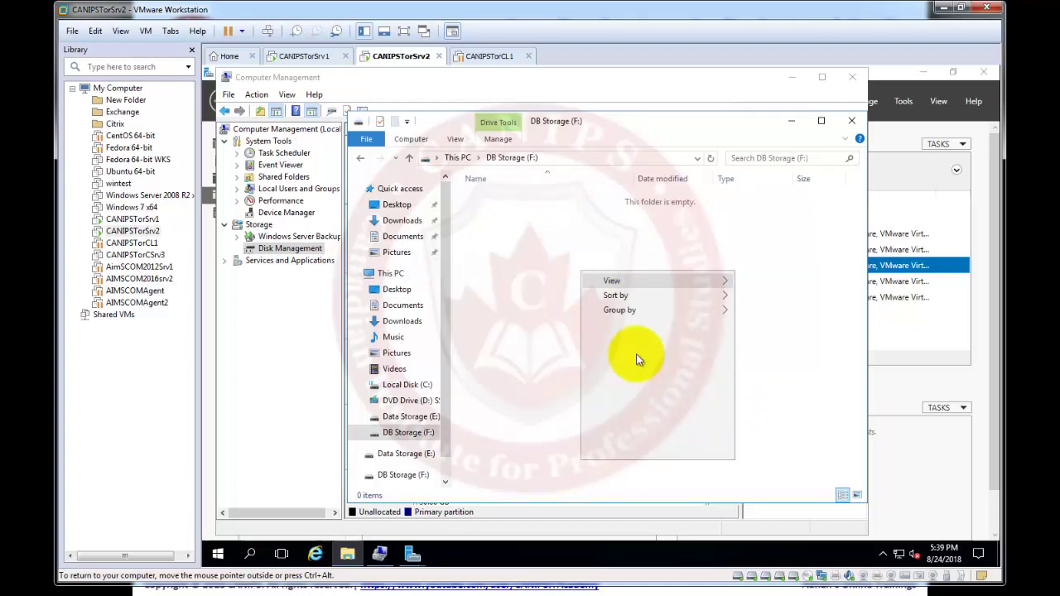
{"action": "mouse_move", "coordinate": [675, 437]}
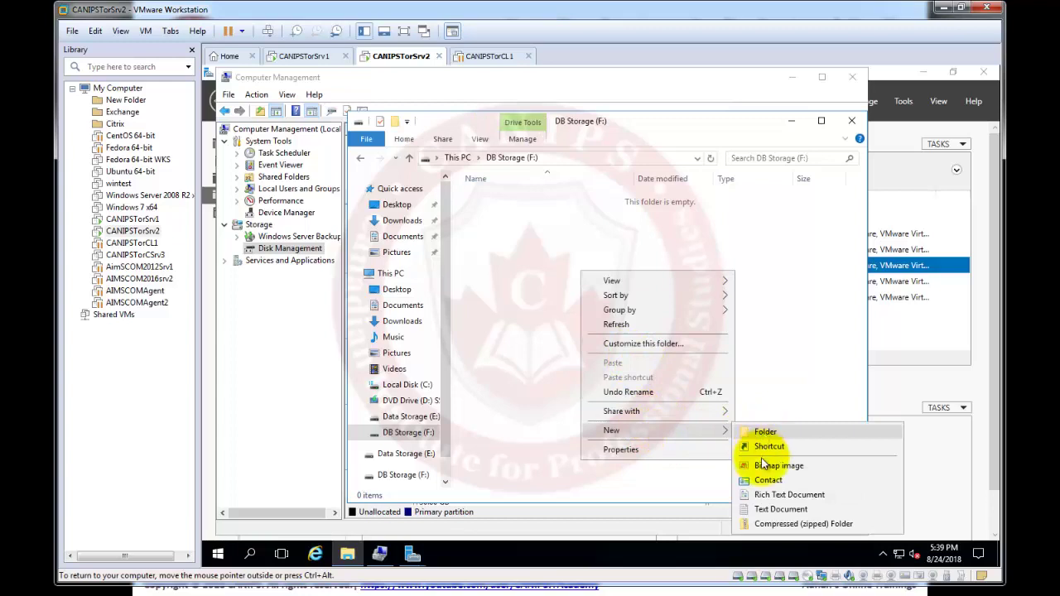
{"action": "left_click", "coordinate": [769, 510]}
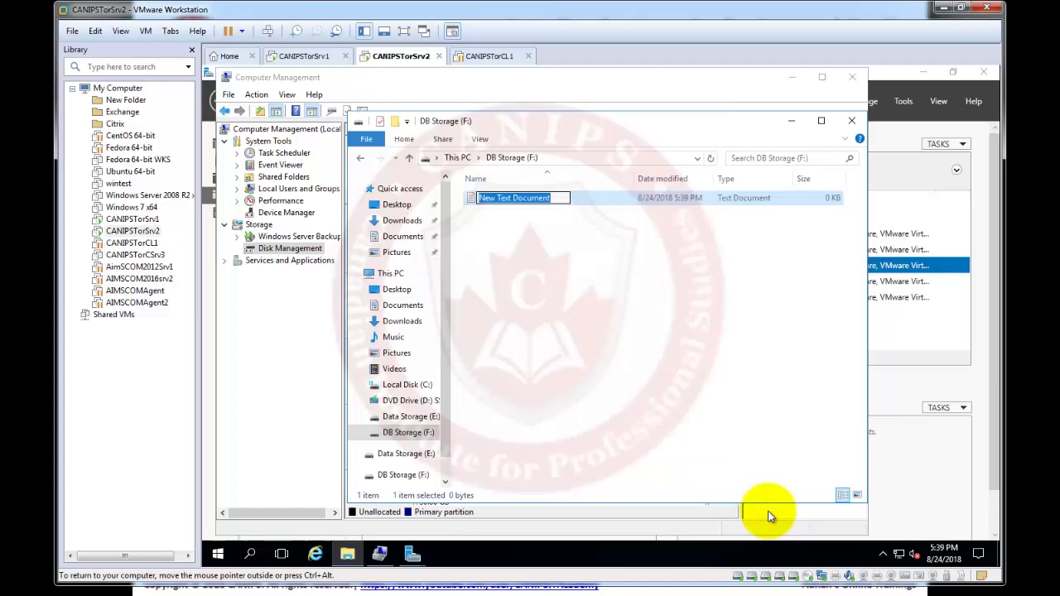
{"action": "type", "text": "ITReports"}
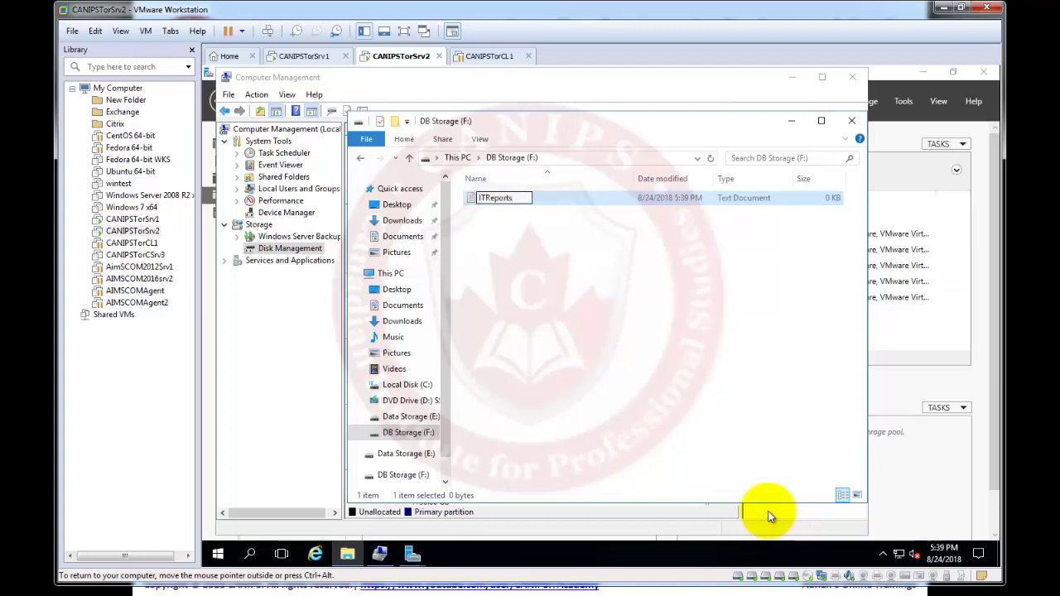
{"action": "key", "text": "Return"}
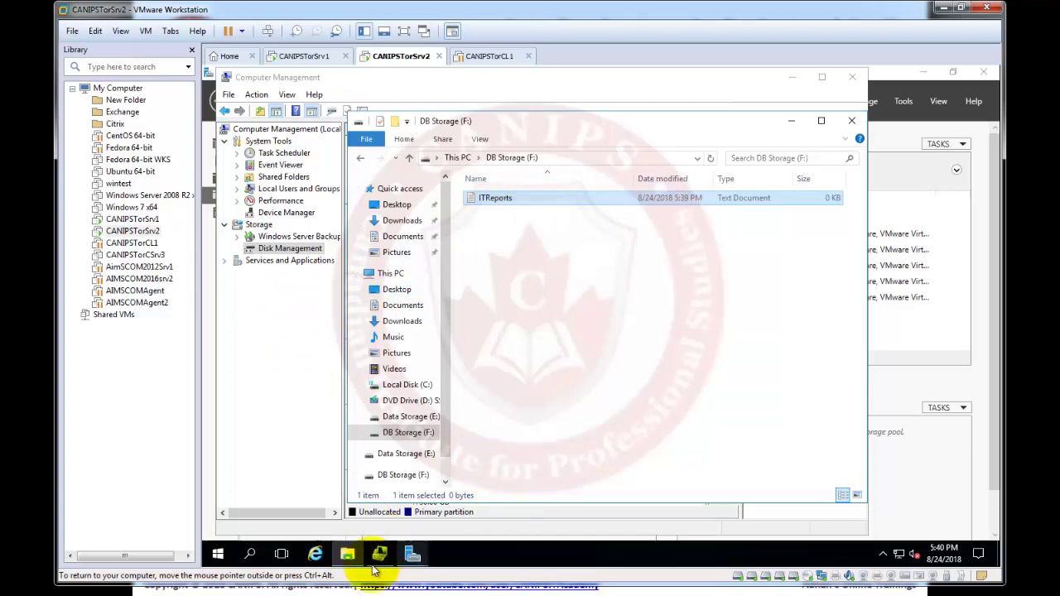
Switch back to the Server Manager disk list and close the completed New Volume Wizard
{"action": "mouse_move", "coordinate": [382, 562]}
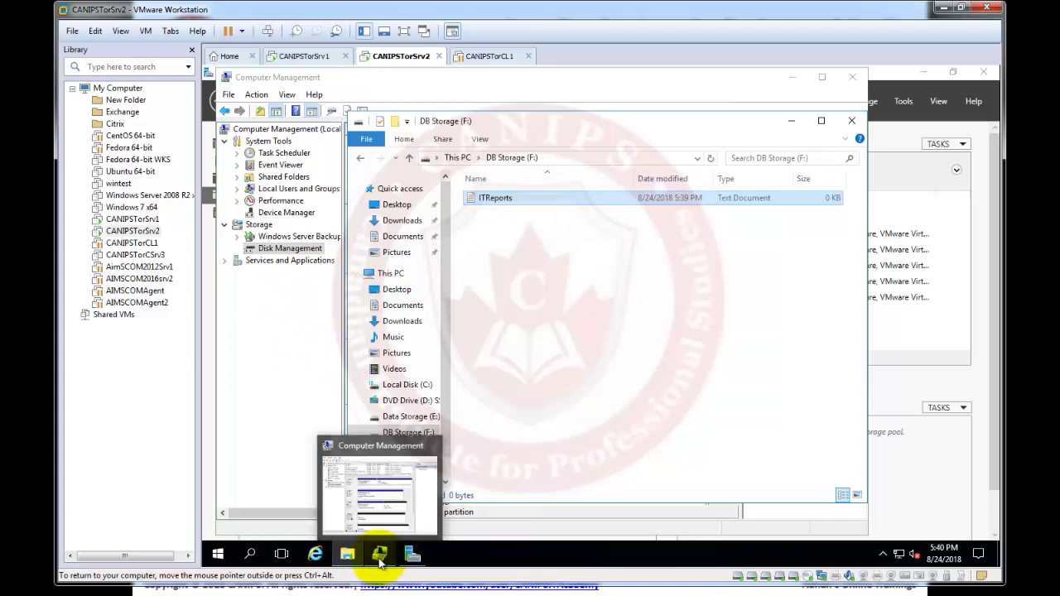
{"action": "mouse_move", "coordinate": [419, 563]}
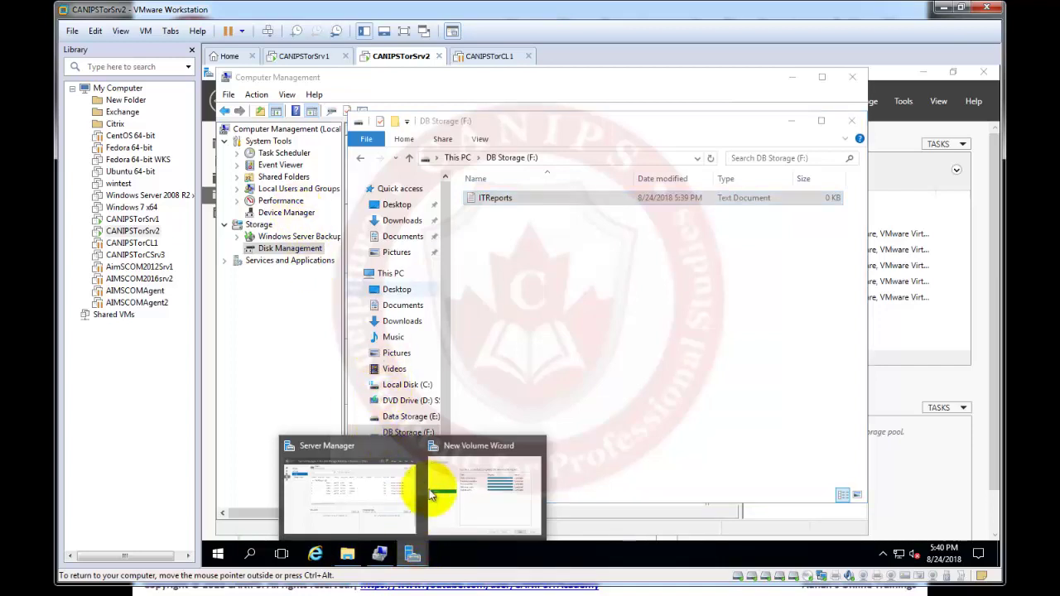
{"action": "left_click", "coordinate": [412, 555]}
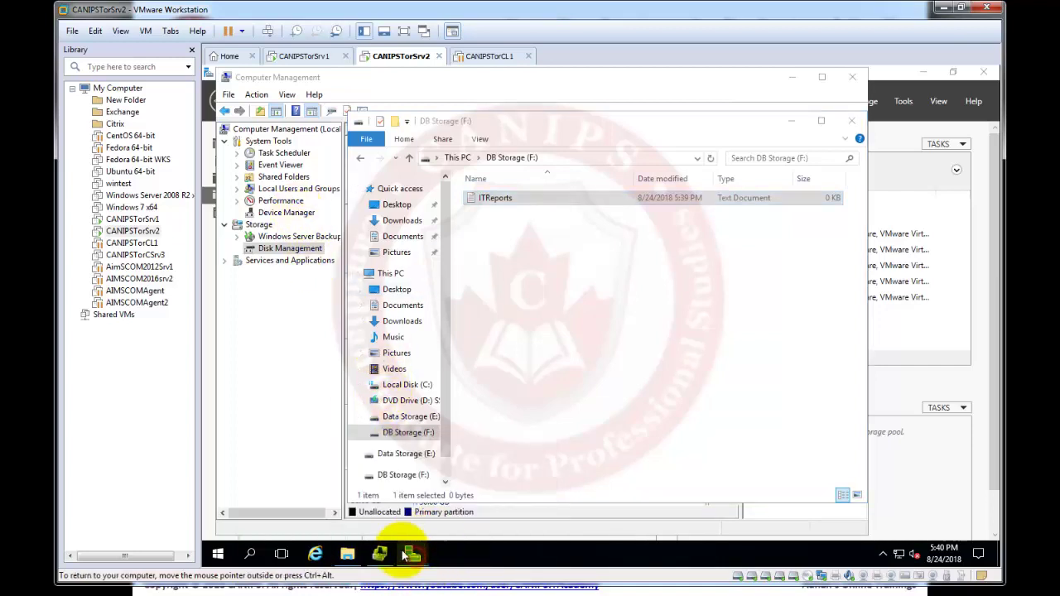
{"action": "left_click", "coordinate": [415, 555]}
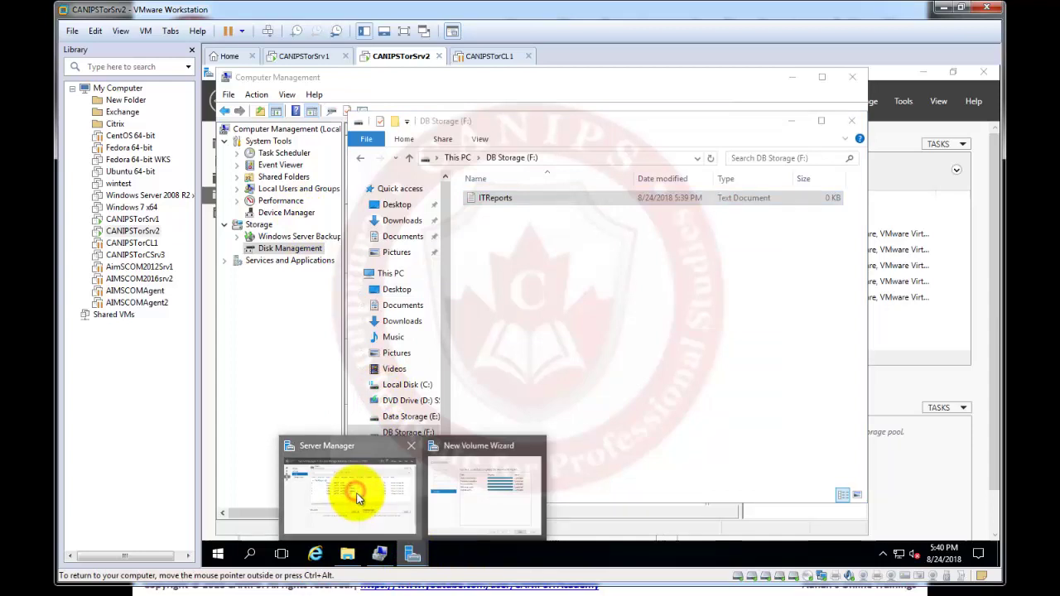
{"action": "left_click", "coordinate": [356, 492]}
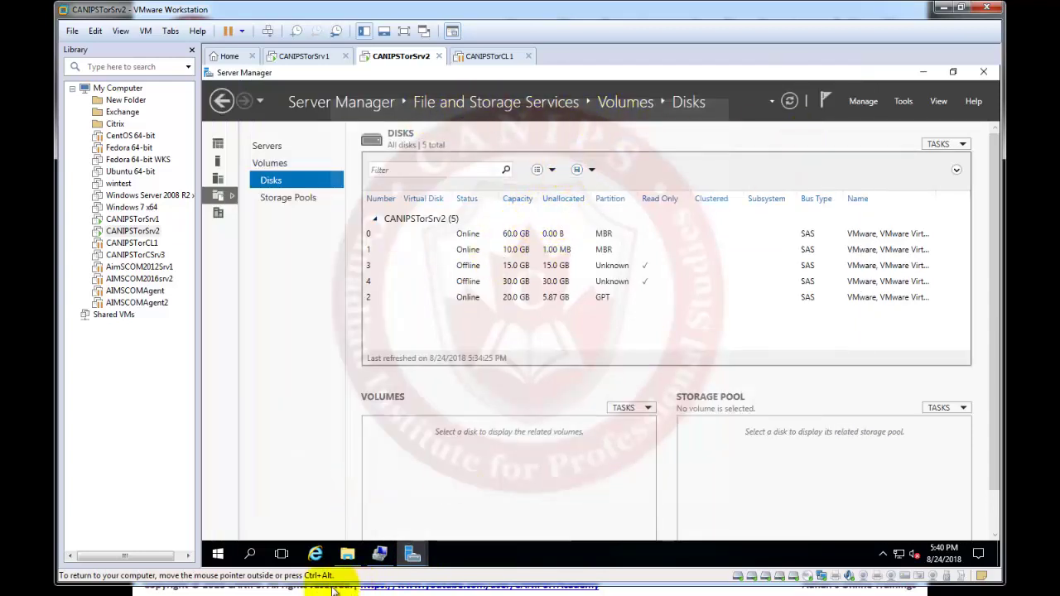
{"action": "left_click", "coordinate": [414, 557]}
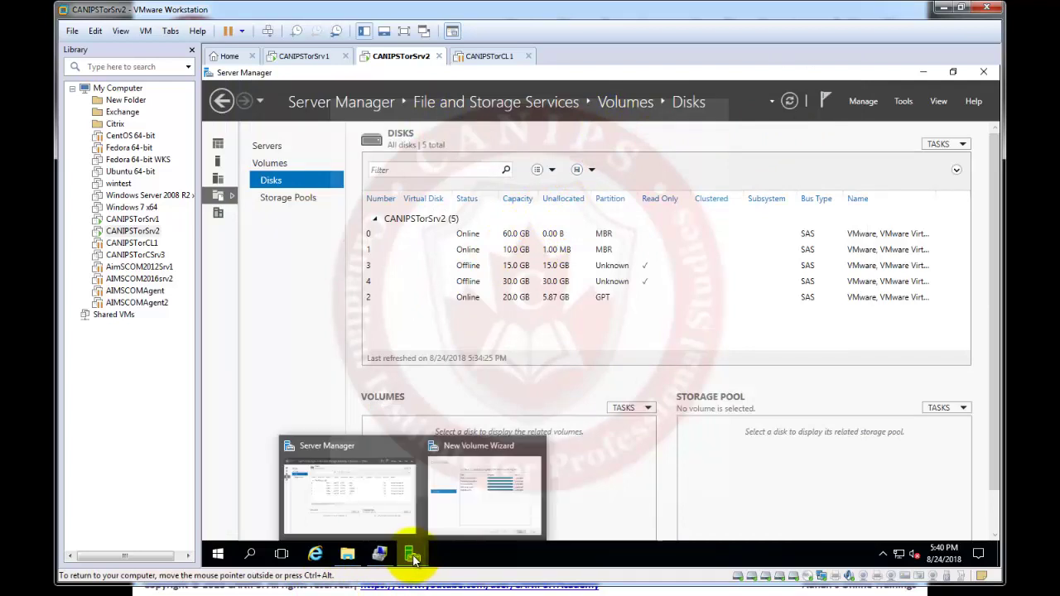
{"action": "left_click", "coordinate": [488, 511]}
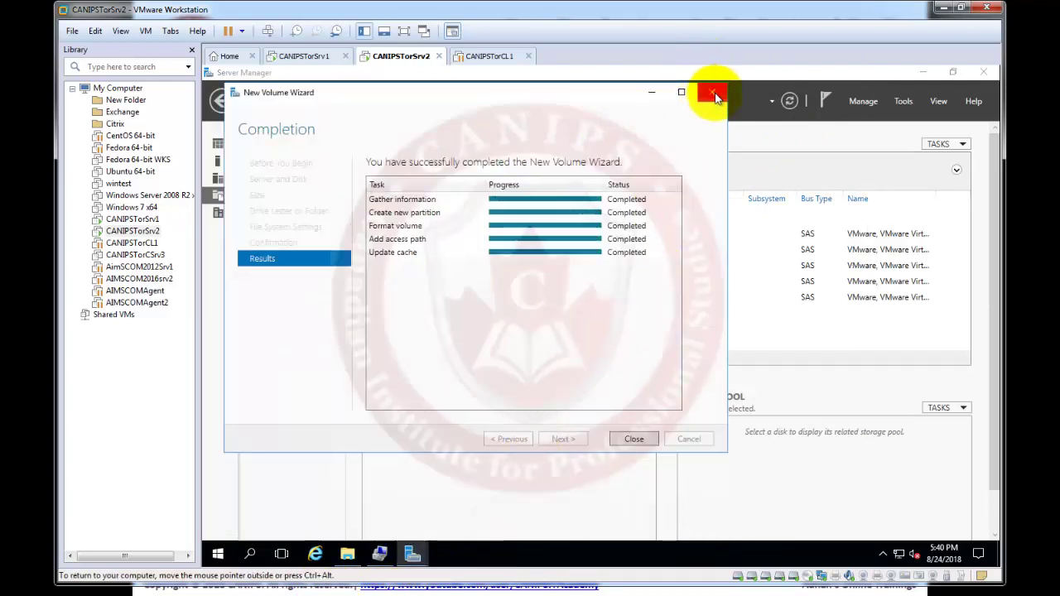
{"action": "left_click", "coordinate": [711, 92]}
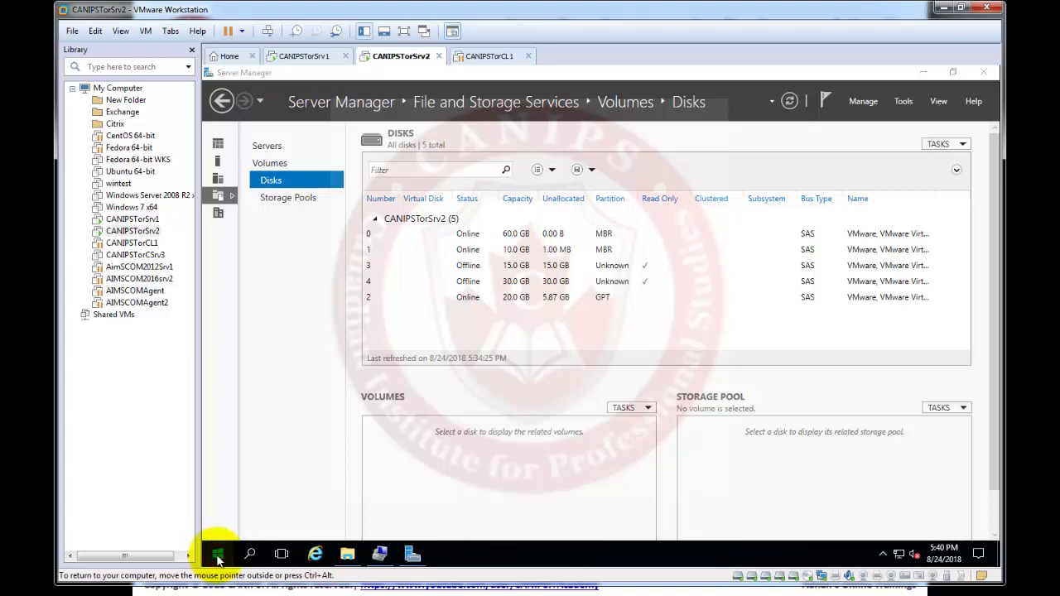
Search for cmd and open an administrator Command Prompt
{"action": "left_click", "coordinate": [218, 554]}
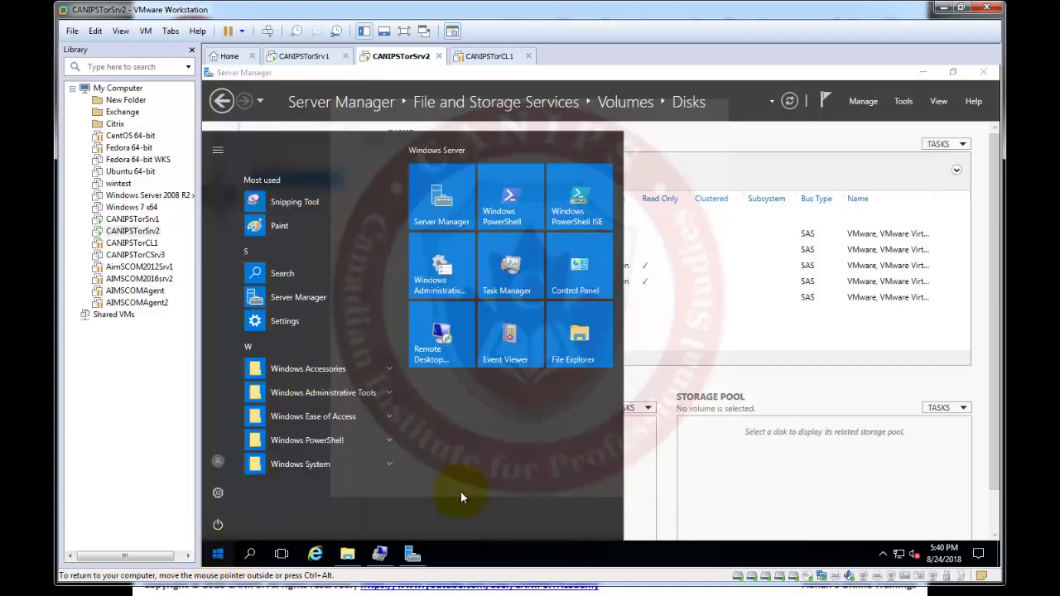
{"action": "left_click", "coordinate": [222, 554]}
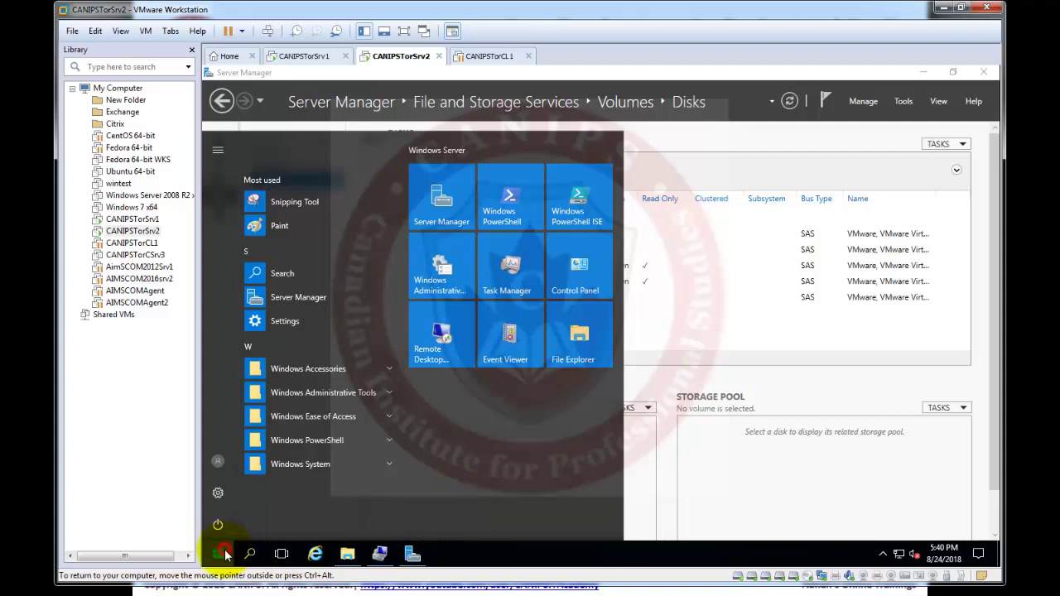
{"action": "left_click", "coordinate": [224, 554]}
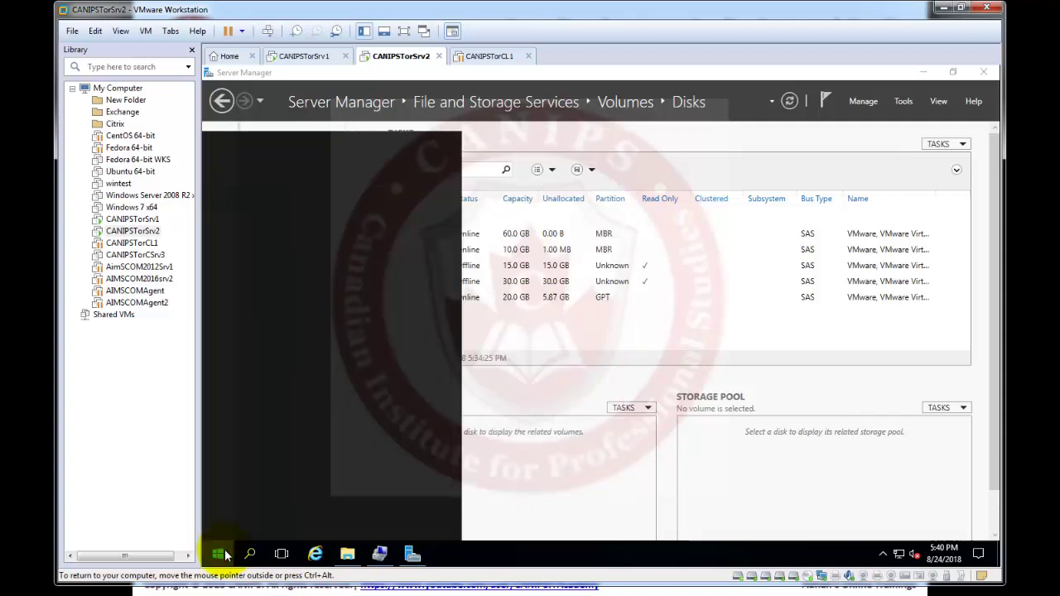
{"action": "type", "text": "cmd"}
{"action": "left_click", "coordinate": [294, 178]}
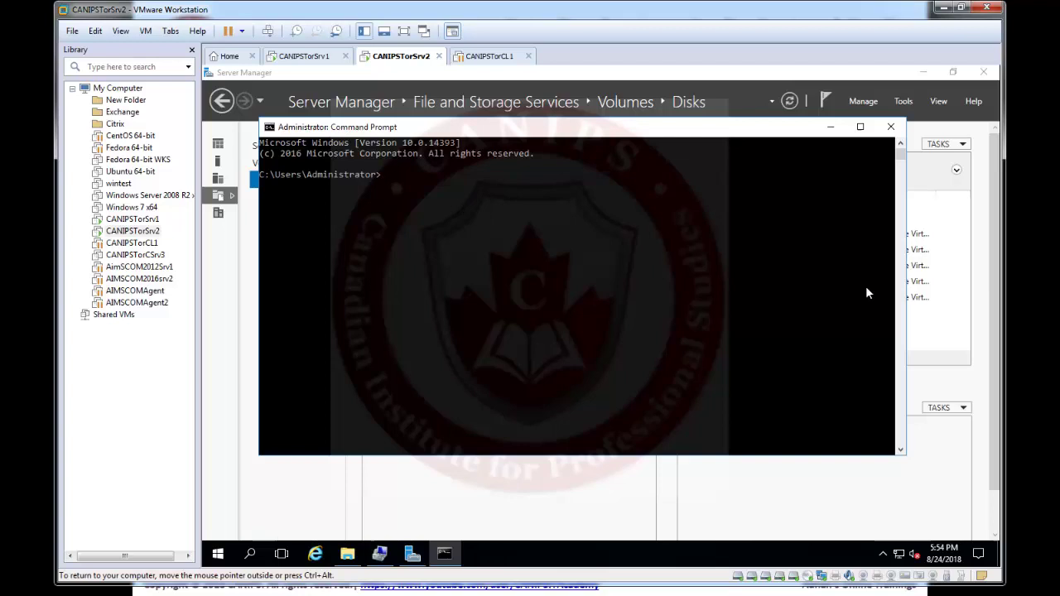
List the contents of the current folder with dir, and clear the console with cls
{"action": "type", "text": "dir"}
{"action": "key", "text": "Return"}
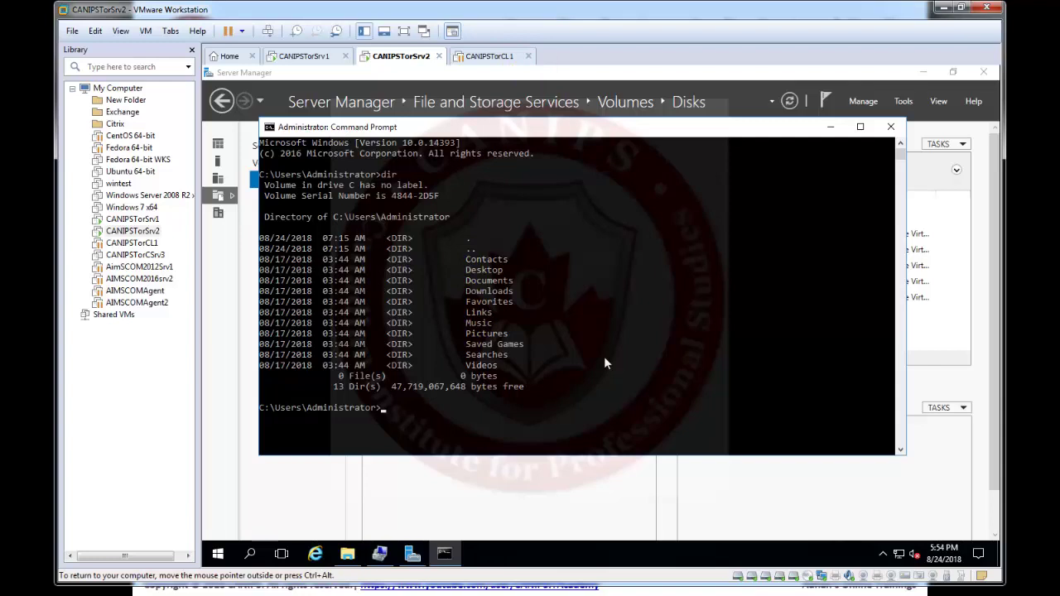
{"action": "type", "text": "cls"}
{"action": "key", "text": "Return"}
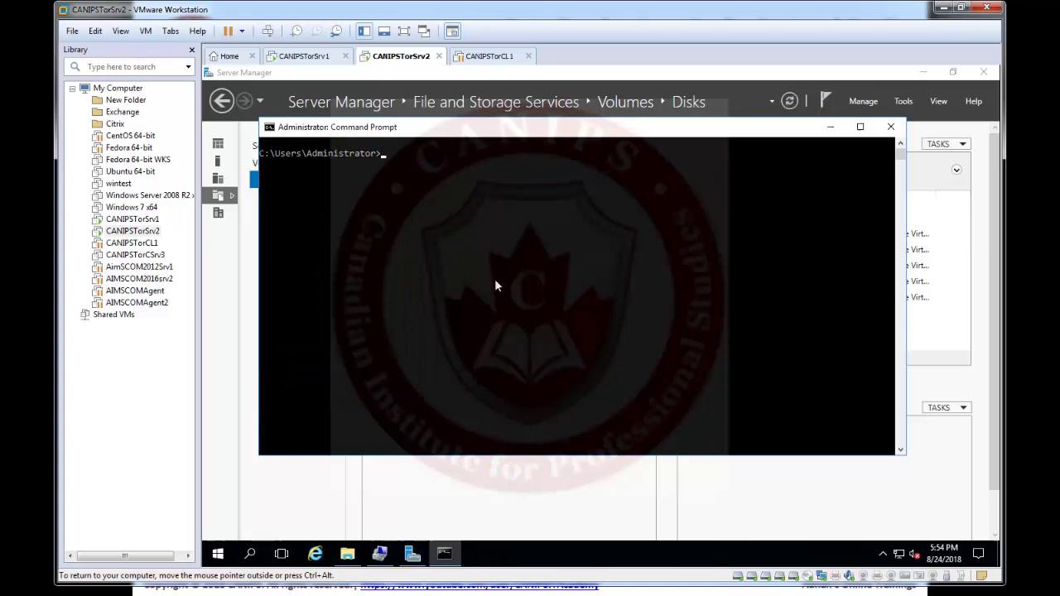
Start diskpart in the Command Prompt and display its available commands with help
{"action": "type", "text": "dis"}
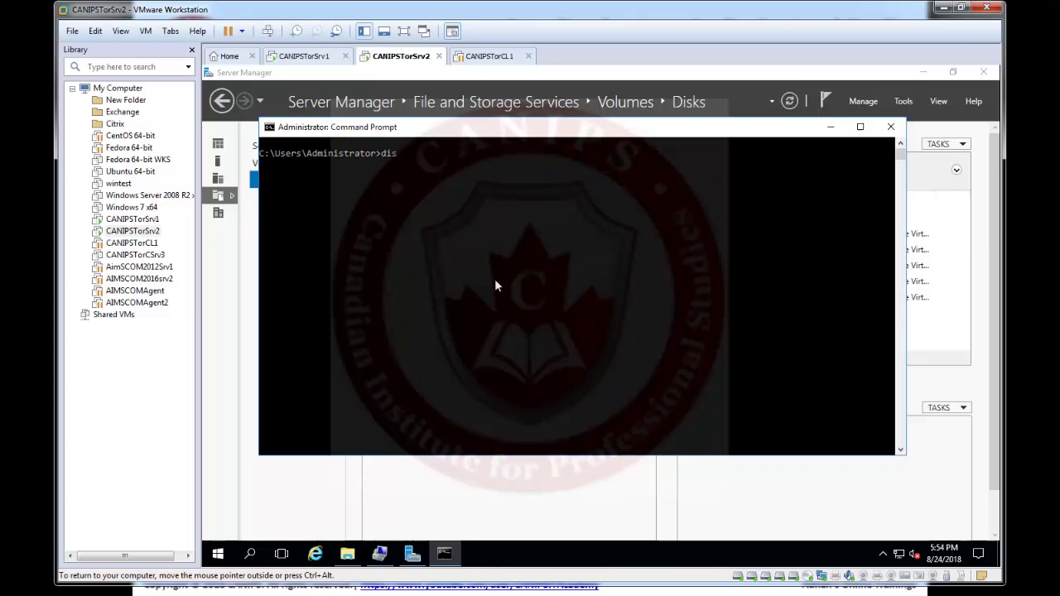
{"action": "type", "text": "kpart"}
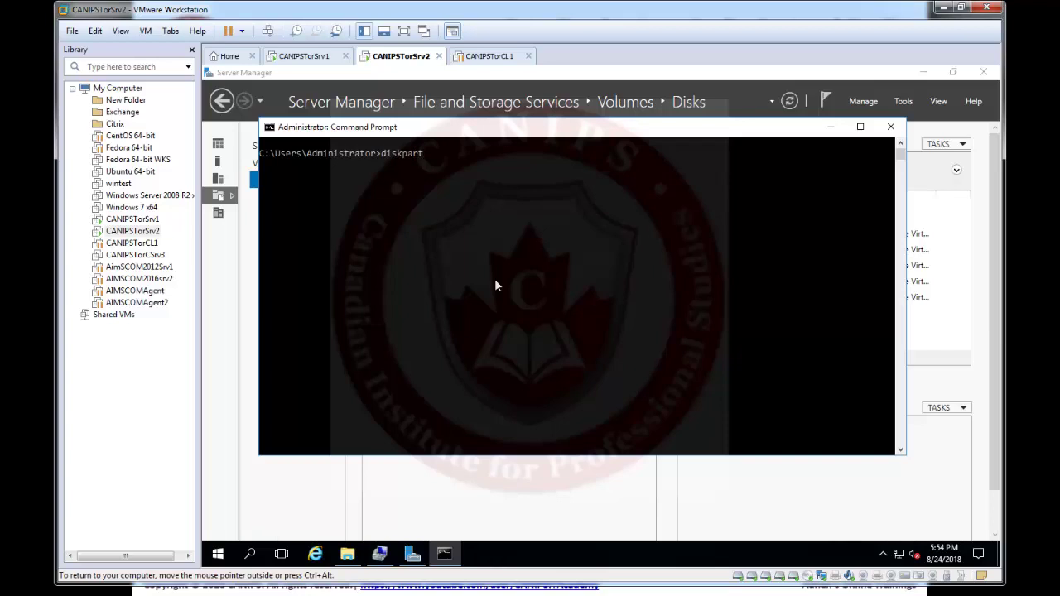
{"action": "key", "text": "Return"}
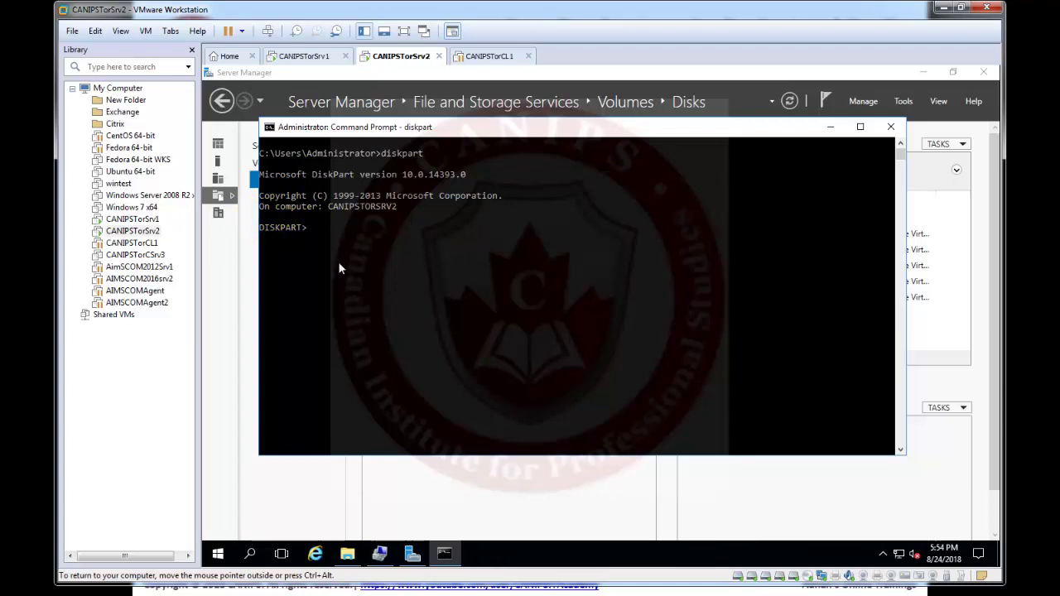
{"action": "type", "text": "help"}
{"action": "key", "text": "Return"}
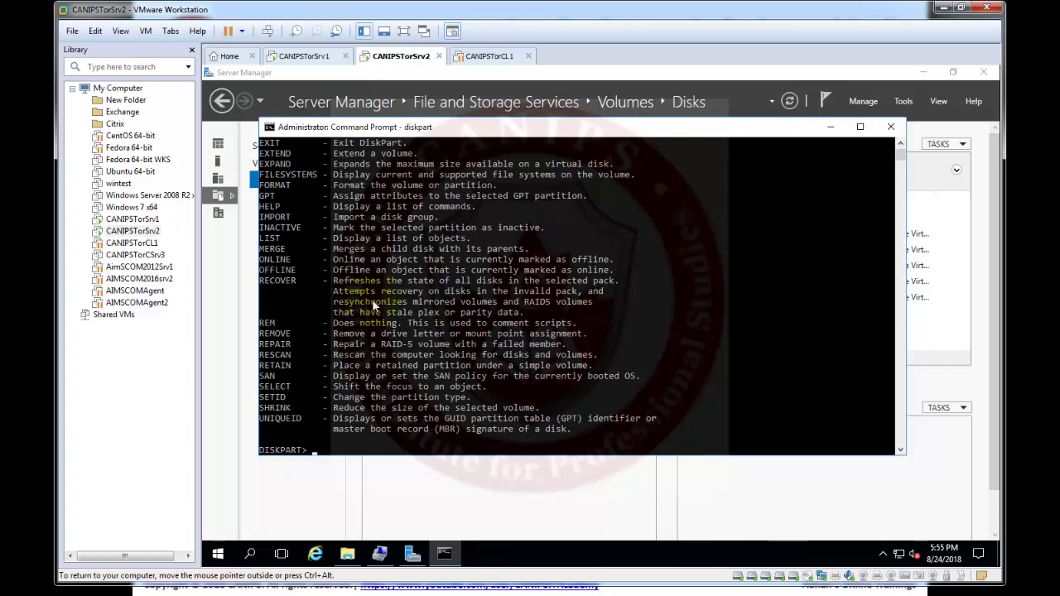
List all disks of the server in DiskPart with list disk
{"action": "type", "text": "list do"}
{"action": "key", "text": "BackSpace"}
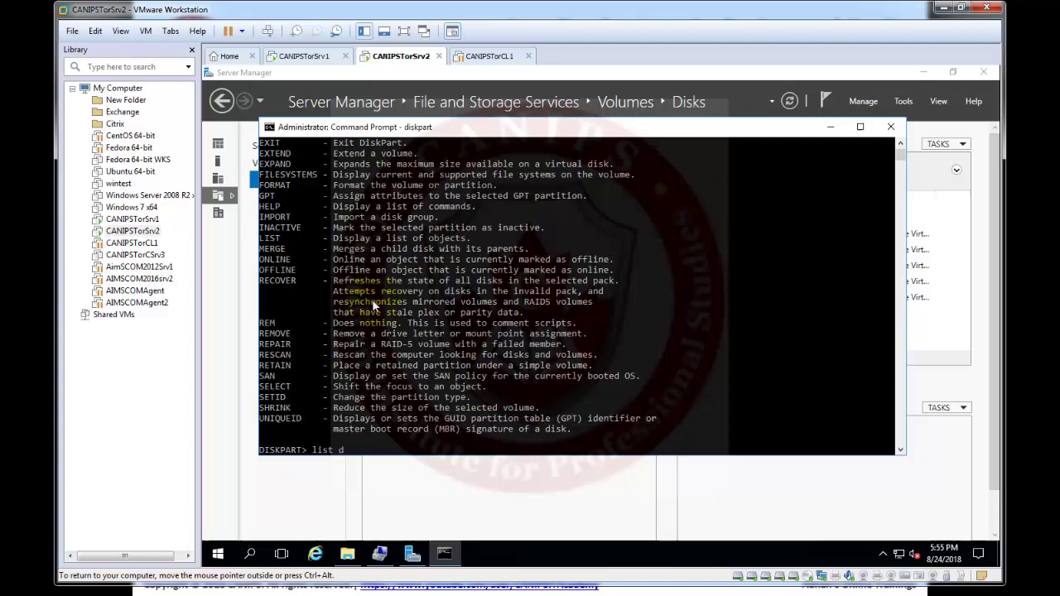
{"action": "type", "text": "isk"}
{"action": "key", "text": "Return"}
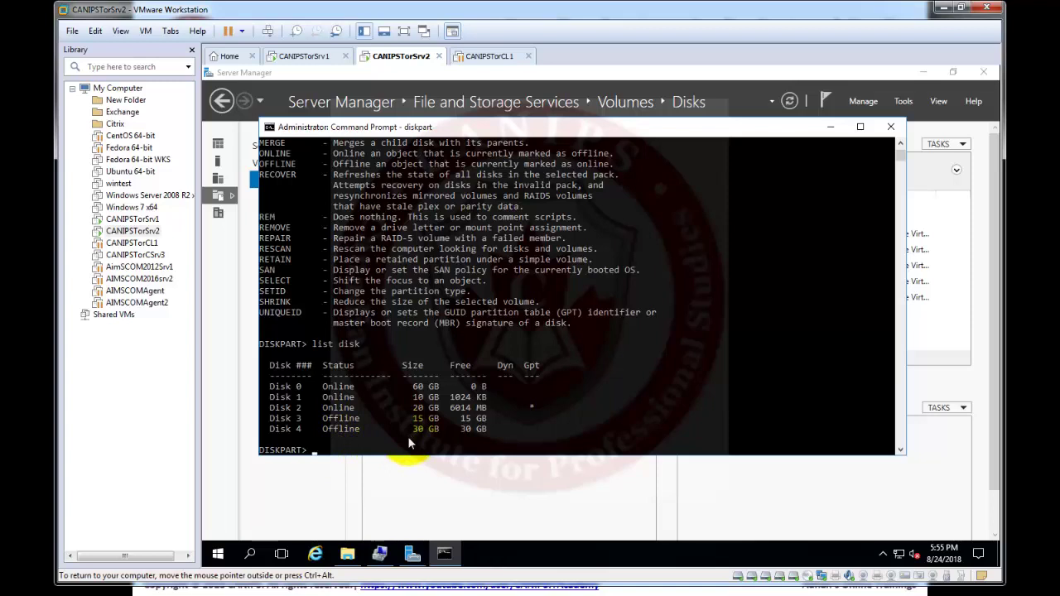
List all volumes of the server in DiskPart with list volume
{"action": "type", "text": "list volumn"}
{"action": "key", "text": "Return"}
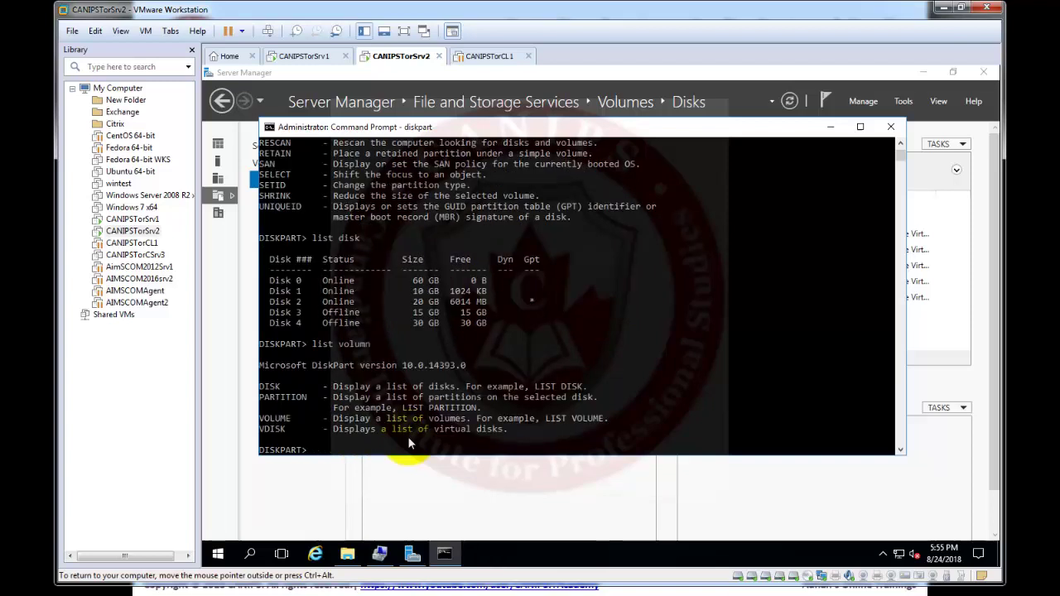
{"action": "key", "text": "Up"}
{"action": "key", "text": "BackSpace"}
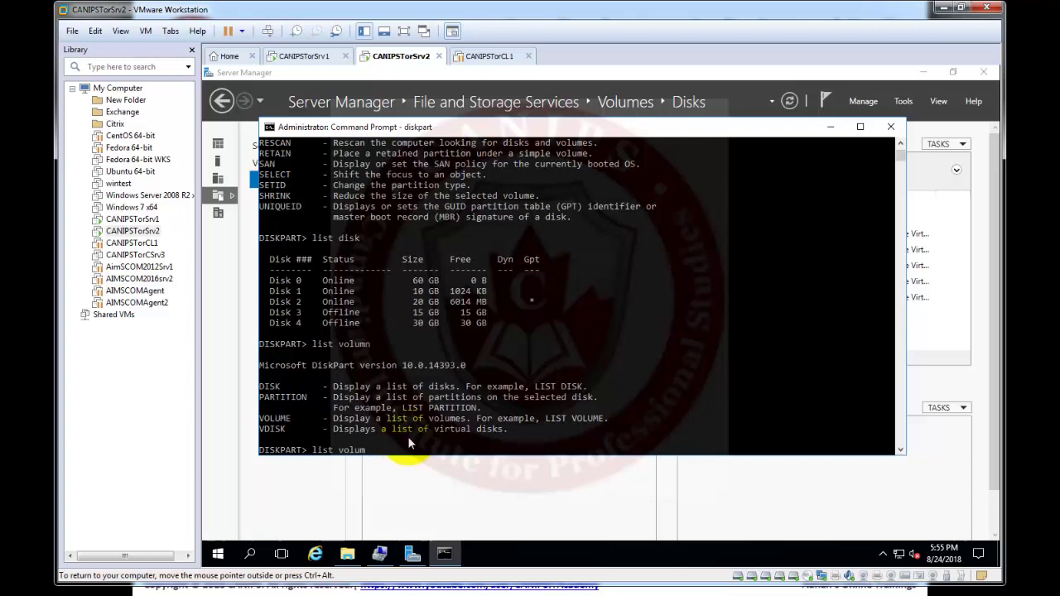
{"action": "type", "text": "e"}
{"action": "key", "text": "Return"}
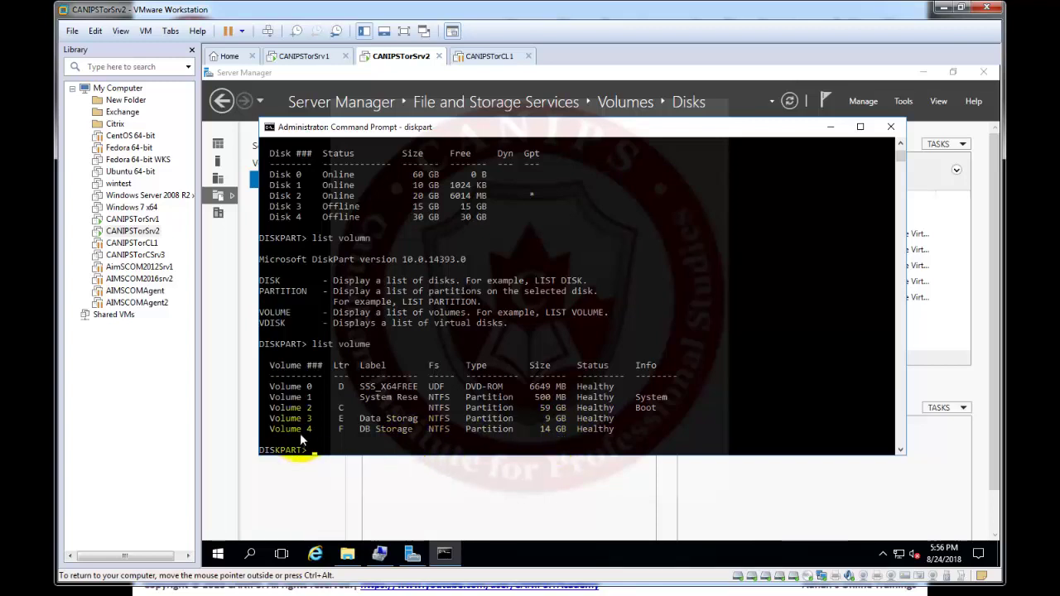
Check the drives under This PC in File Explorer, and return to the DiskPart prompt
{"action": "left_click", "coordinate": [347, 554]}
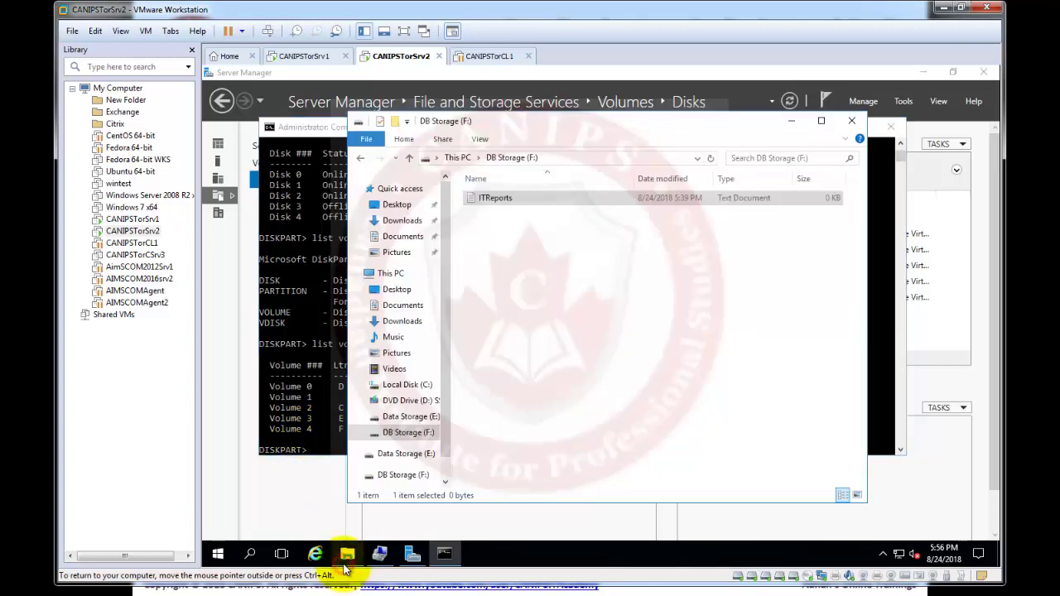
{"action": "left_click", "coordinate": [452, 158]}
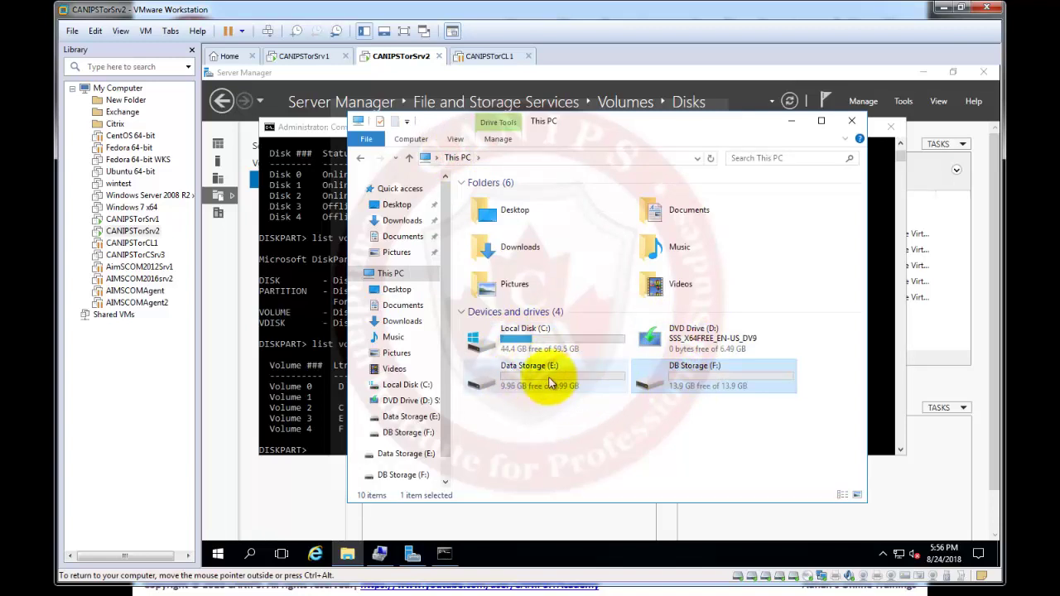
{"action": "left_click", "coordinate": [305, 452]}
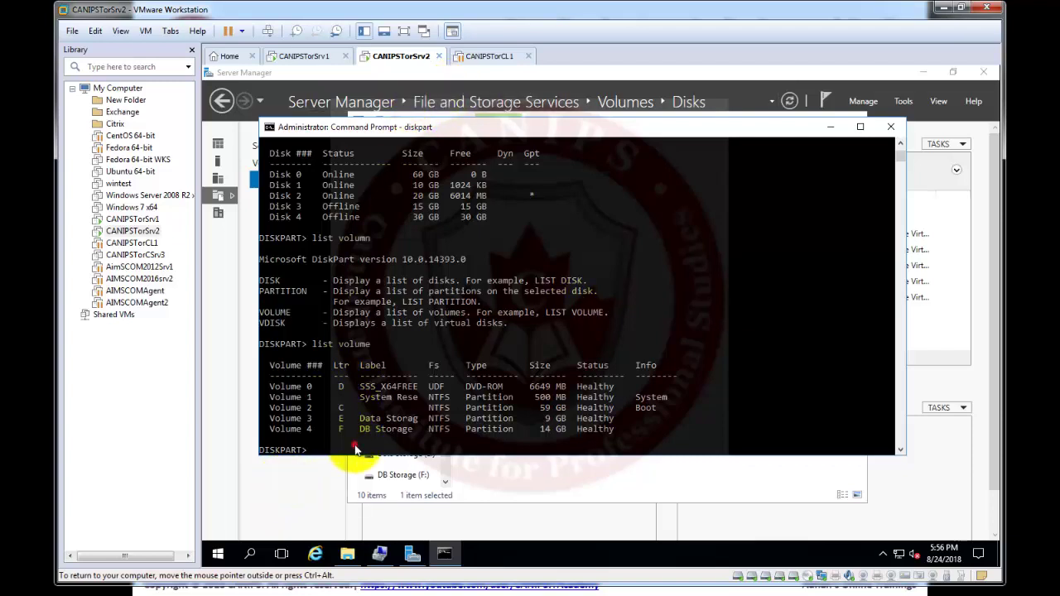
{"action": "left_click", "coordinate": [357, 450]}
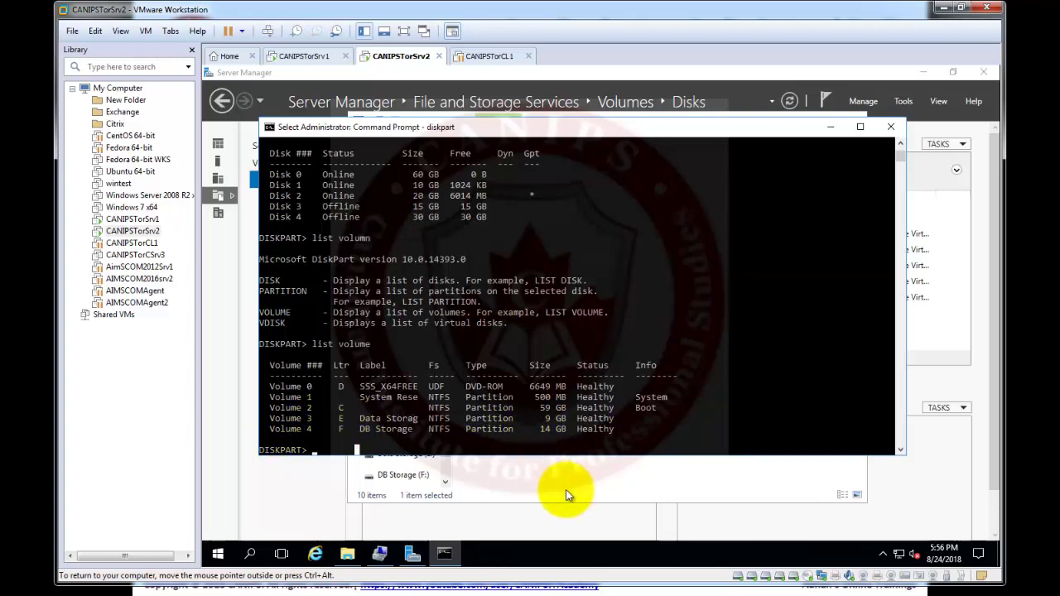
Select the Data Storage (E:) volume in DiskPart with select volume 3
{"action": "type", "text": "se"}
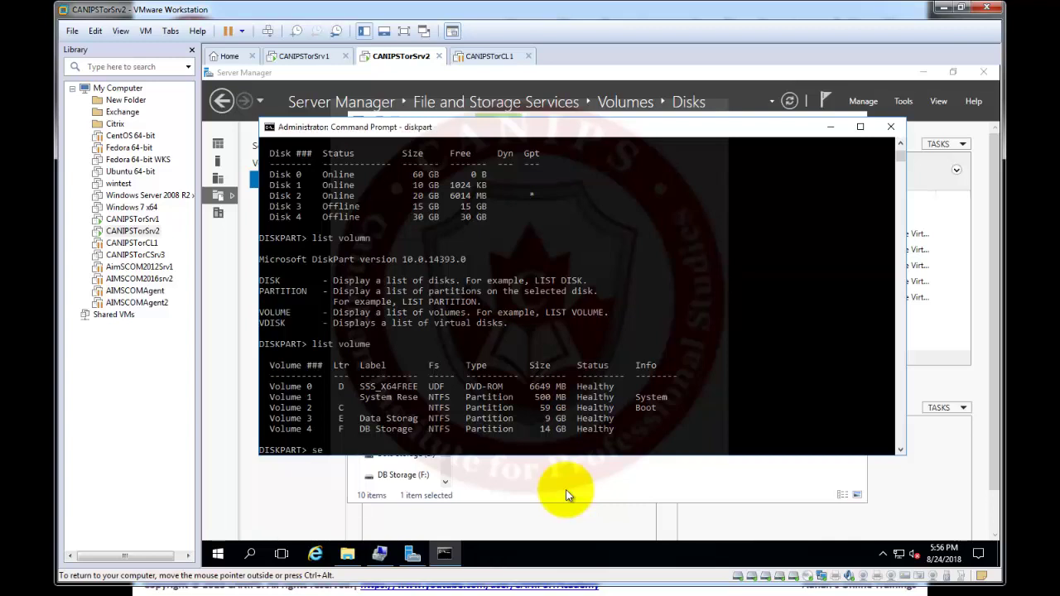
{"action": "type", "text": "lect volume 3"}
{"action": "key", "text": "Return"}
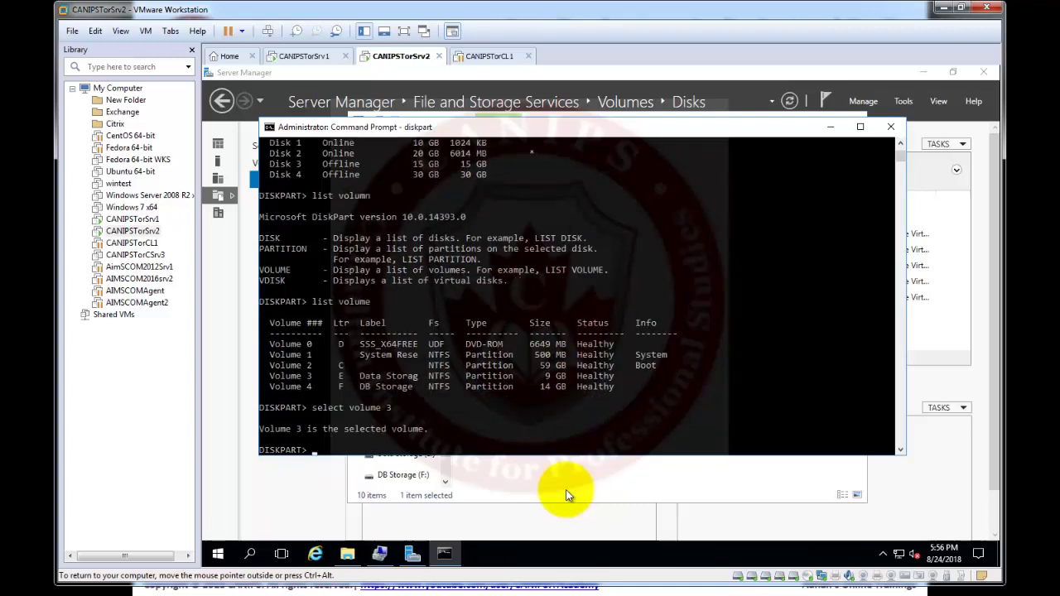
Display the options of the delete command and try to remove the Data Storage volume with delete volume 3
{"action": "type", "text": "de"}
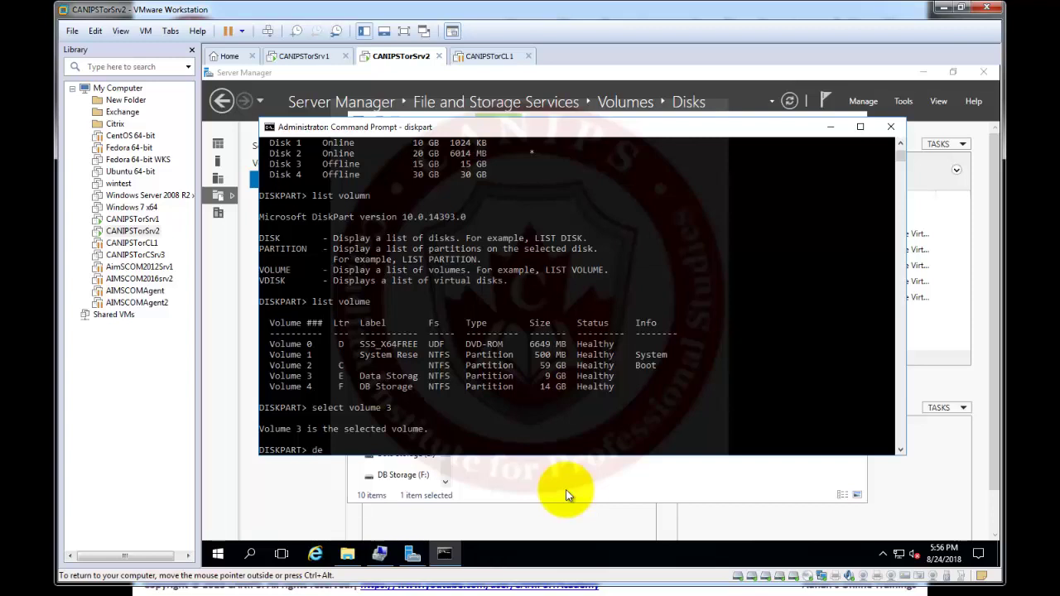
{"action": "type", "text": "lete"}
{"action": "key", "text": "Return"}
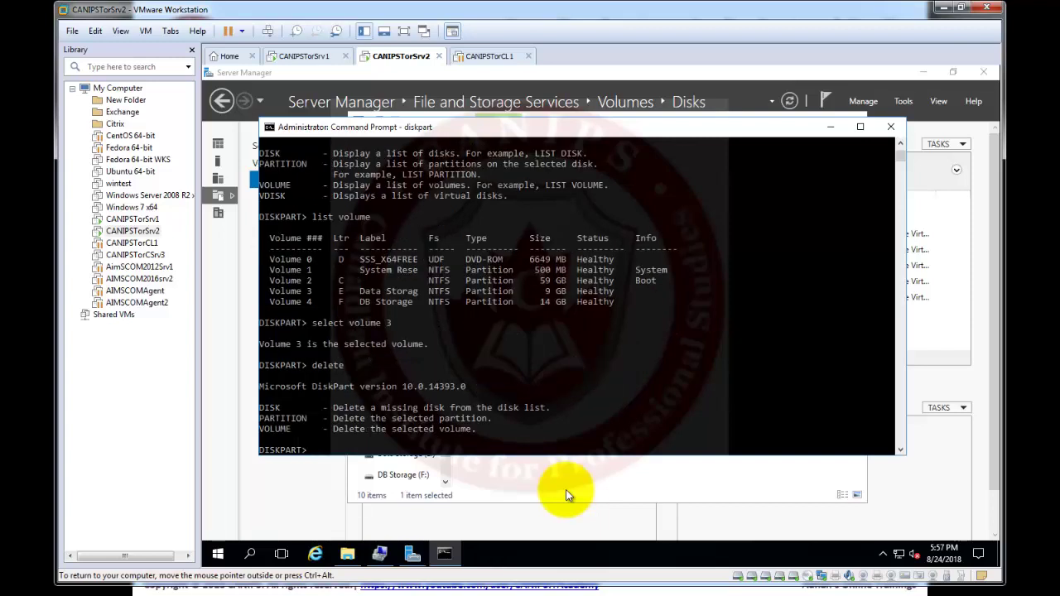
{"action": "key", "text": "Up"}
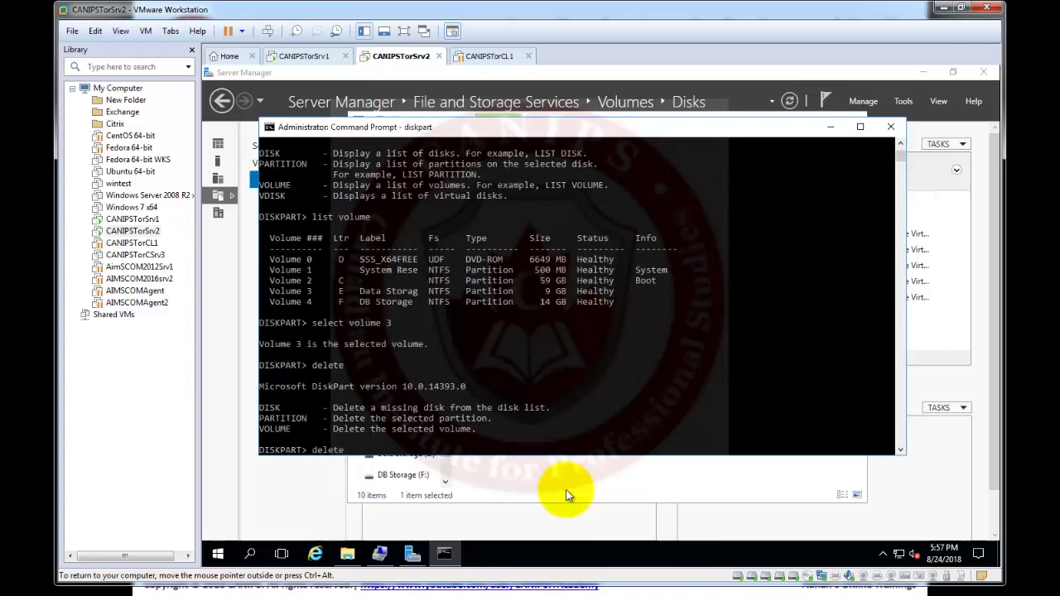
{"action": "type", "text": "volume 3"}
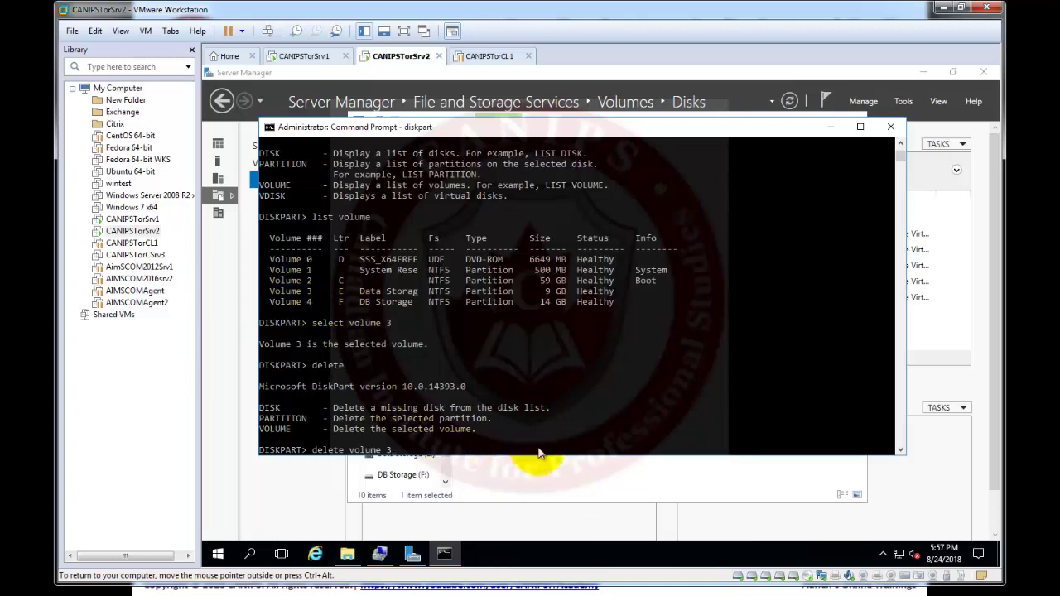
{"action": "key", "text": "Return"}
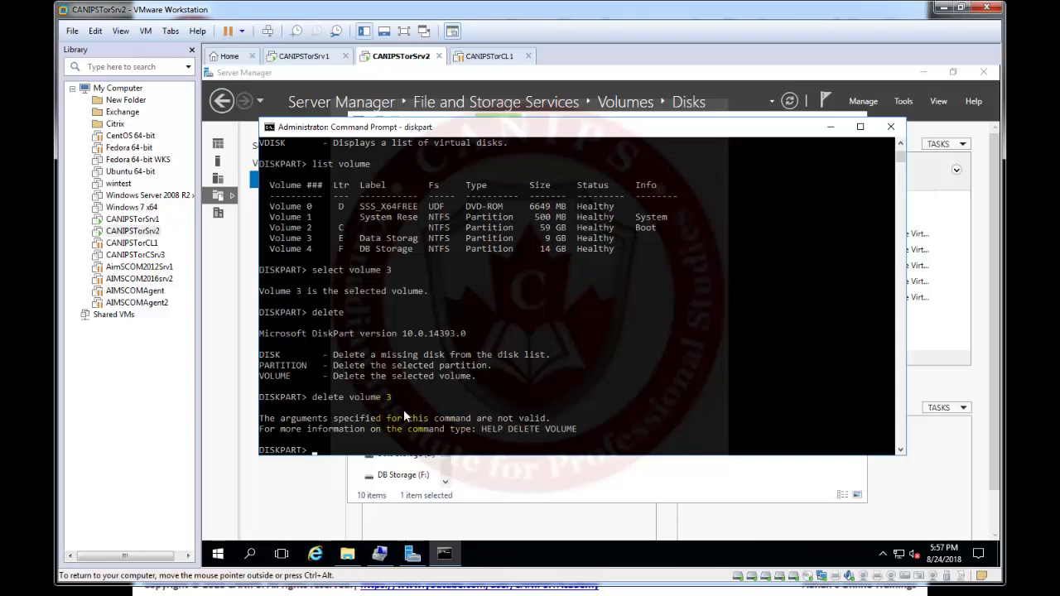
Check which volume has the focus in DiskPart by running select volume without a number
{"action": "left_click", "coordinate": [133, 449]}
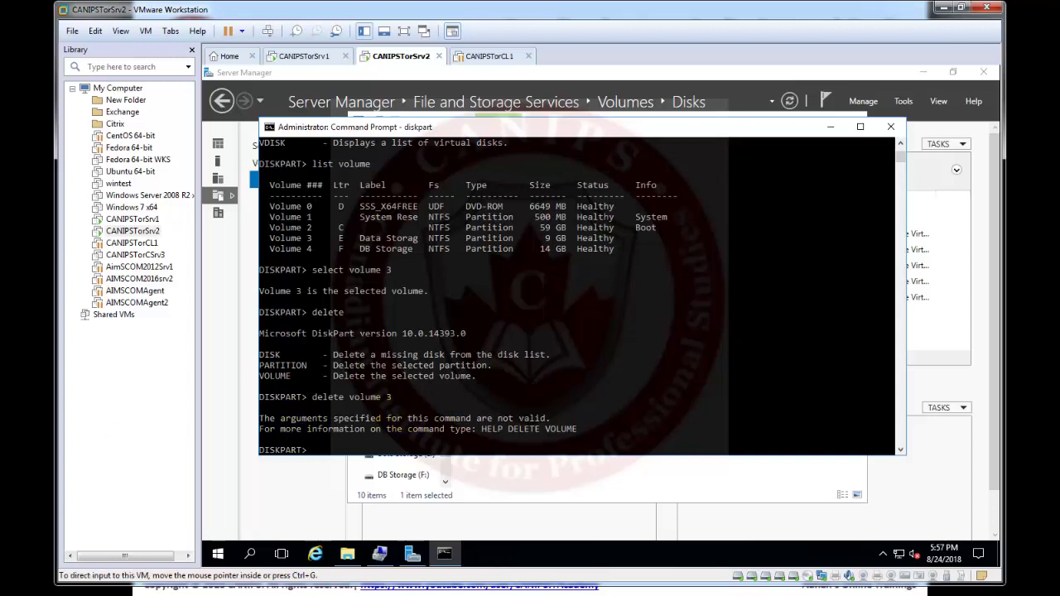
{"action": "left_click", "coordinate": [471, 454]}
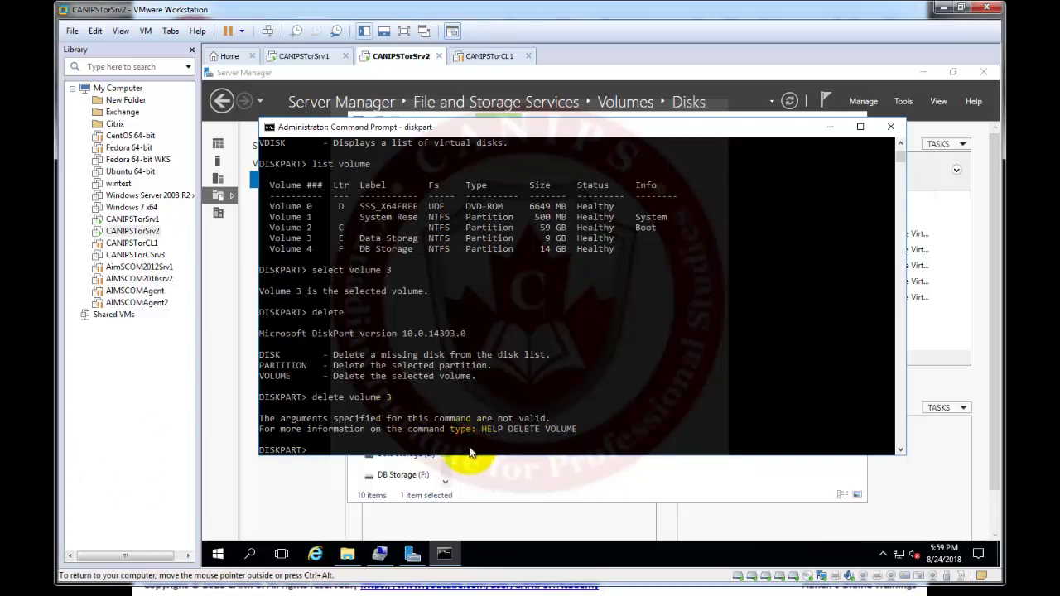
{"action": "type", "text": "delete"}
{"action": "key", "text": "Up"}
{"action": "key", "text": "Up"}
{"action": "key", "text": "Up"}
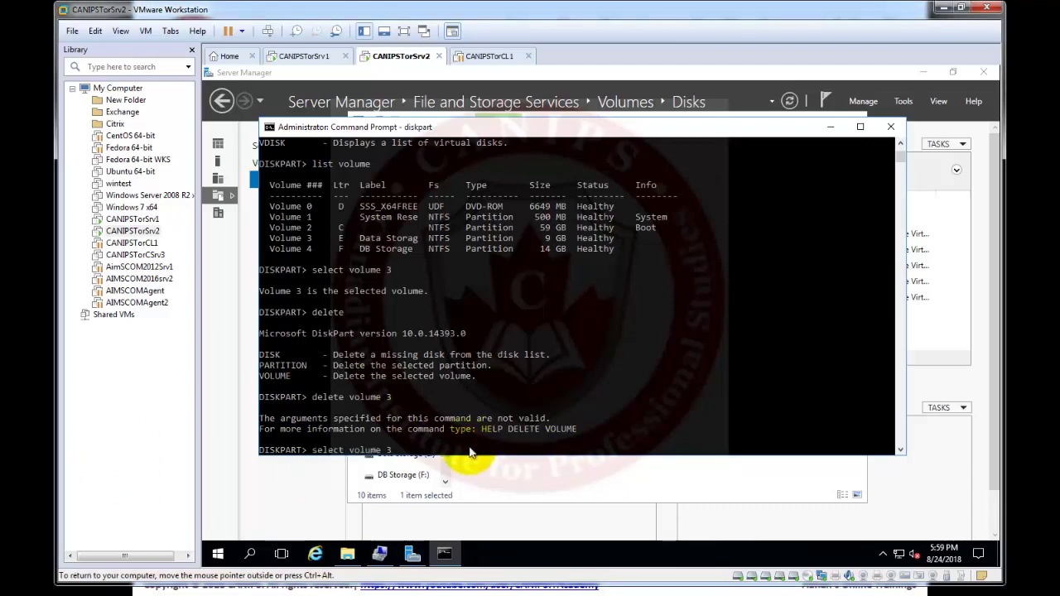
{"action": "key", "text": "BackSpace"}
{"action": "key", "text": "BackSpace"}
{"action": "key", "text": "Return"}
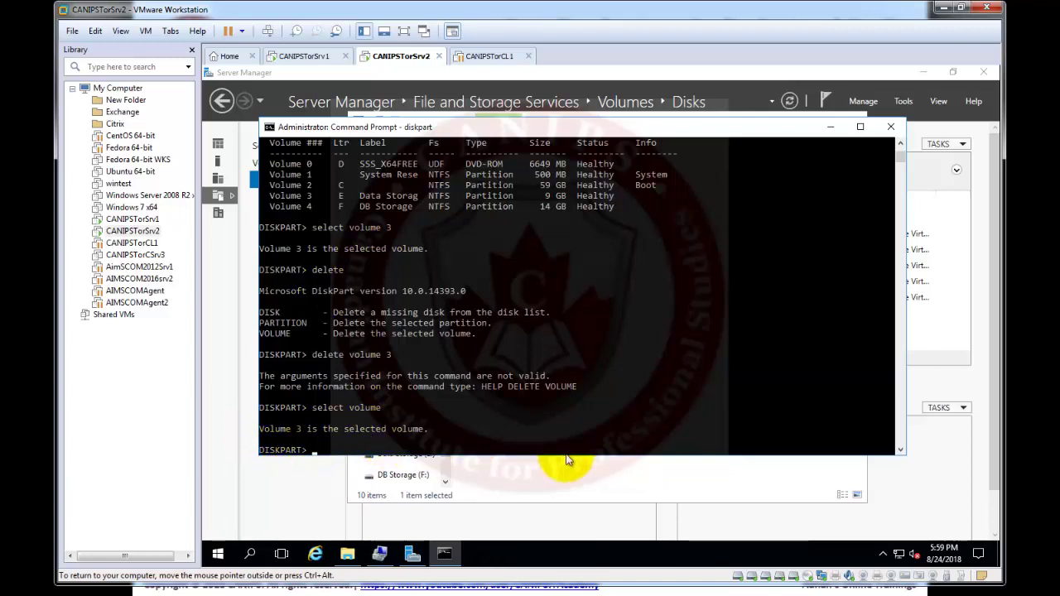
Delete the selected Data Storage (E:) volume by running delete volume without a number
{"action": "key", "text": "Up"}
{"action": "key", "text": "Up"}
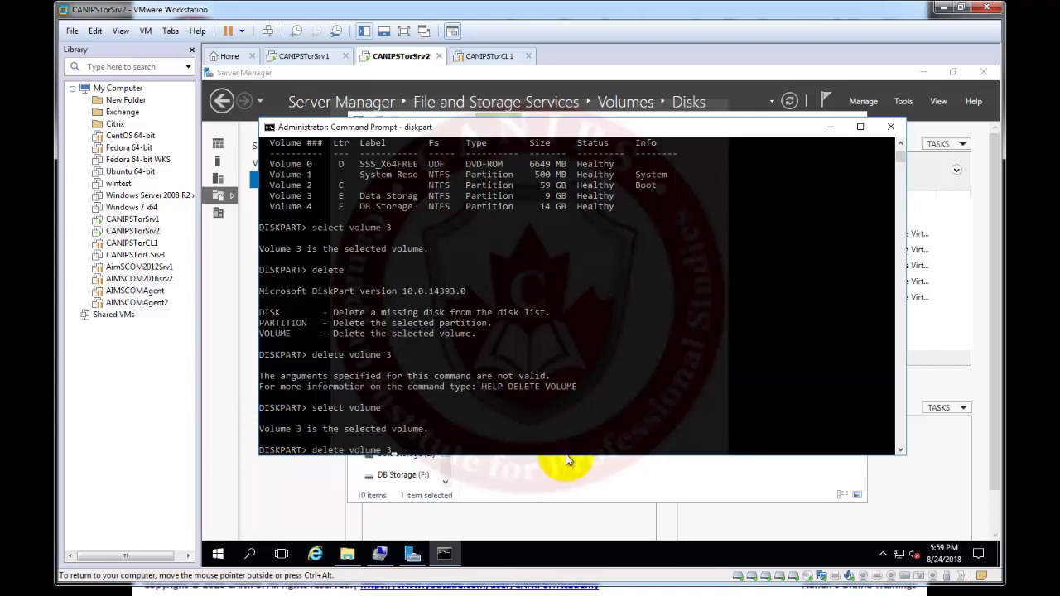
{"action": "key", "text": "BackSpace"}
{"action": "key", "text": "BackSpace"}
{"action": "key", "text": "Return"}
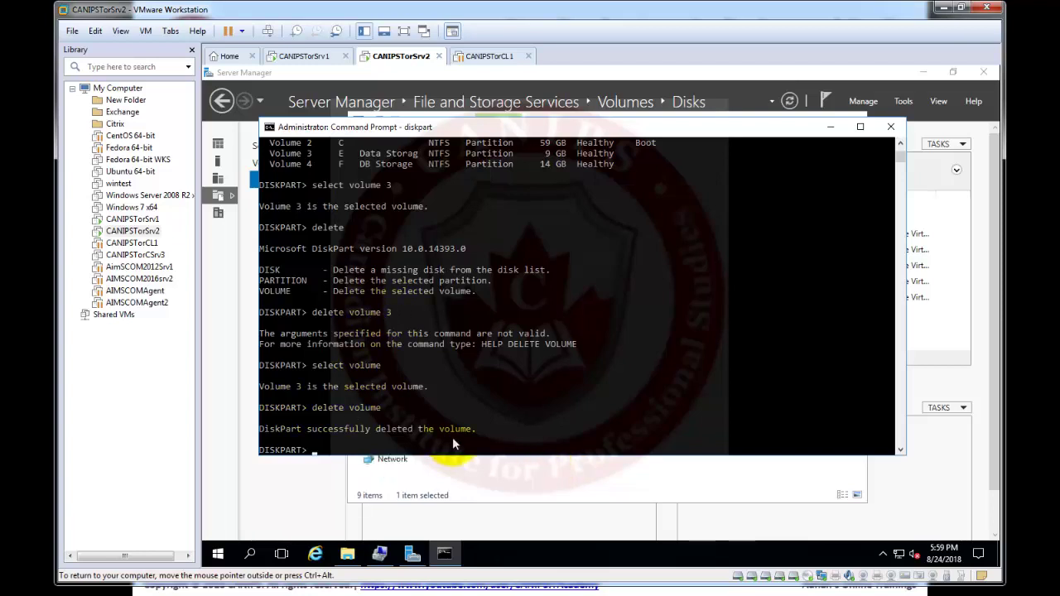
Check the deletion by running list volume in DiskPart and viewing the drives under This PC in File Explorer
{"action": "key", "text": "Up"}
{"action": "key", "text": "Up"}
{"action": "key", "text": "Up"}
{"action": "key", "text": "Up"}
{"action": "key", "text": "Up"}
{"action": "key", "text": "Up"}
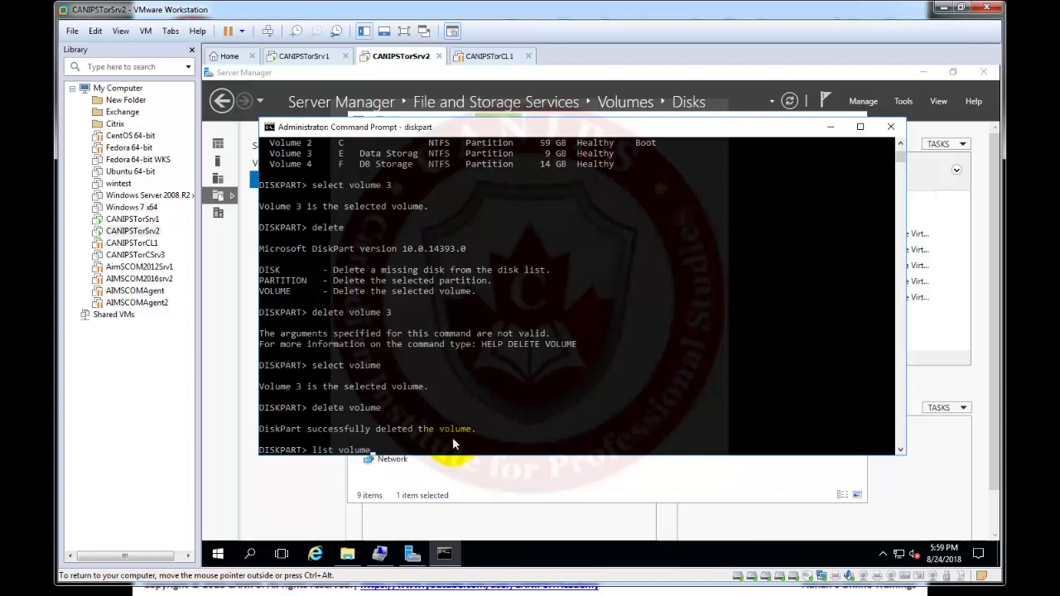
{"action": "key", "text": "Return"}
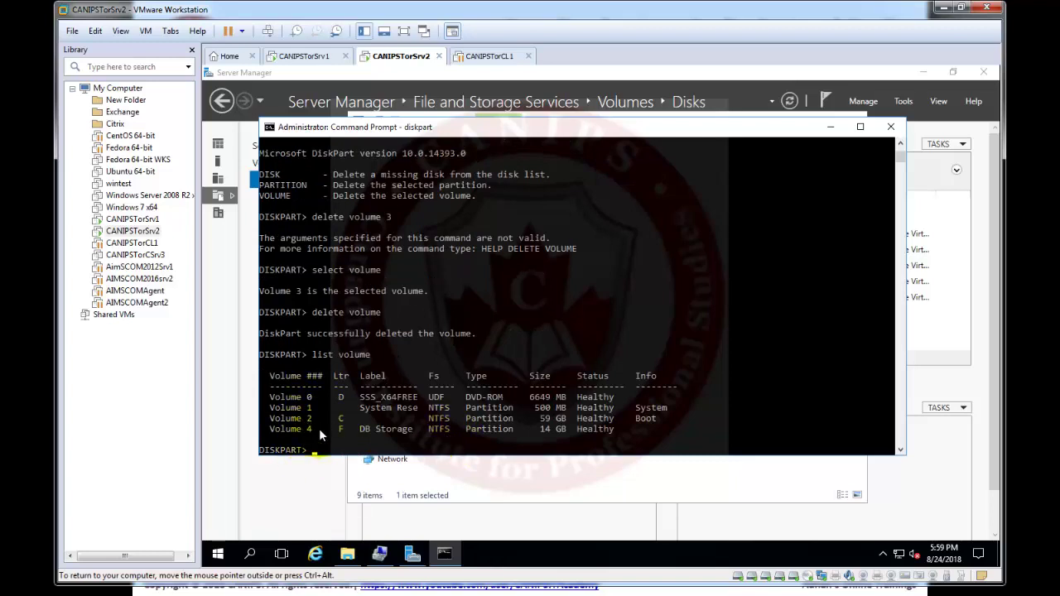
{"action": "left_click", "coordinate": [347, 553]}
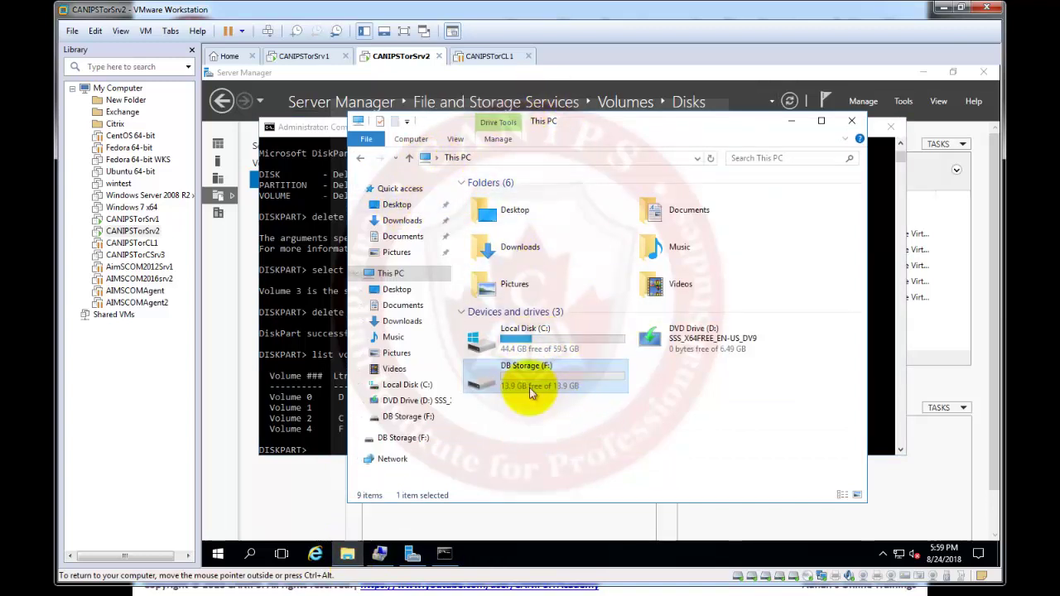
Switch to Disk Management in Computer Management and explore the contents of the DB Storage (F:) volume on Disk 2
{"action": "left_click", "coordinate": [381, 557]}
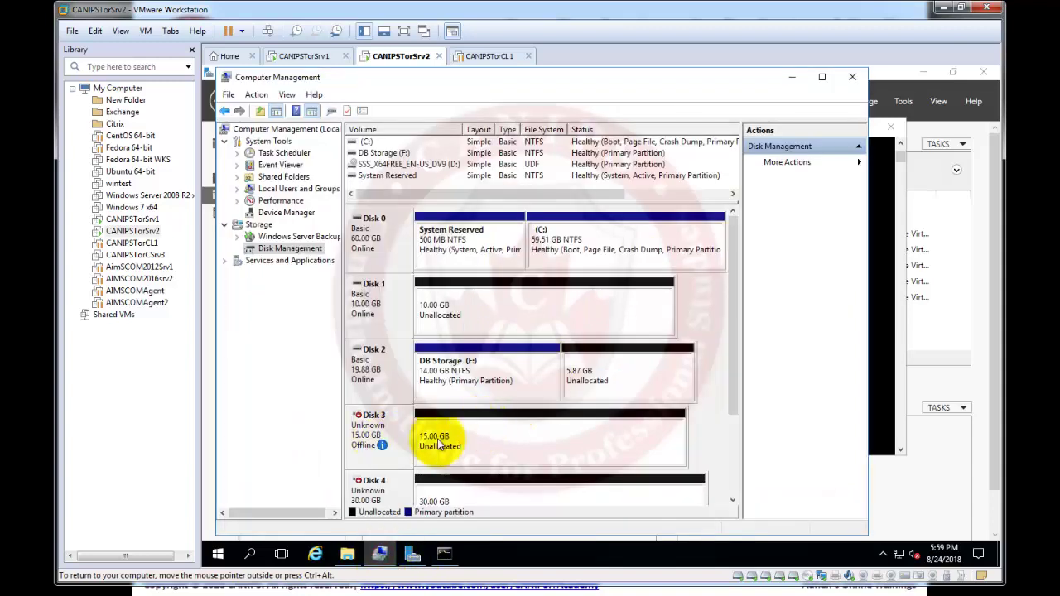
{"action": "mouse_move", "coordinate": [378, 437]}
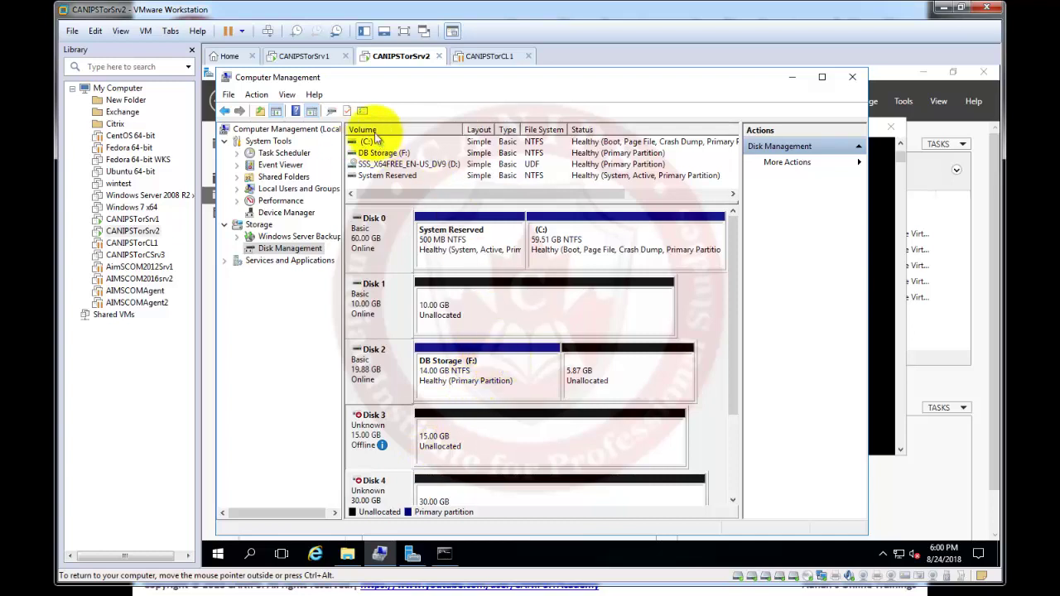
{"action": "left_click", "coordinate": [482, 376]}
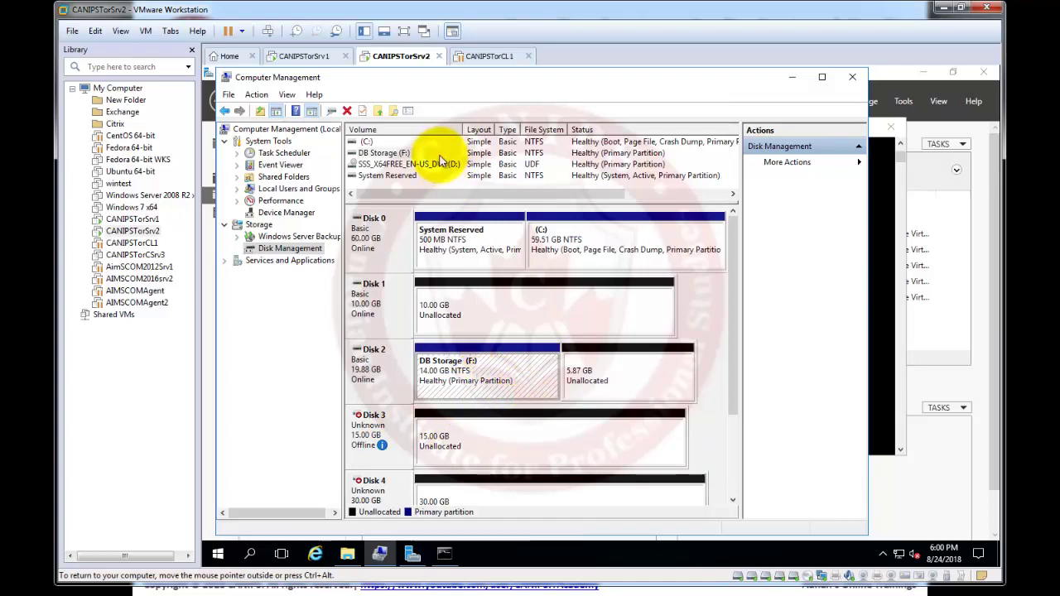
{"action": "right_click", "coordinate": [484, 380]}
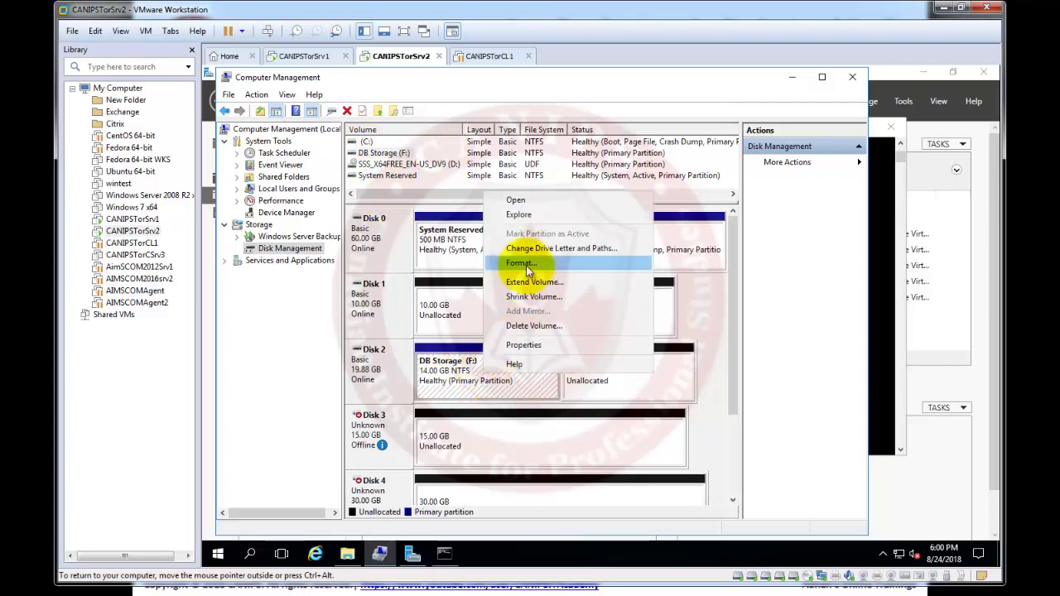
{"action": "left_click", "coordinate": [527, 215]}
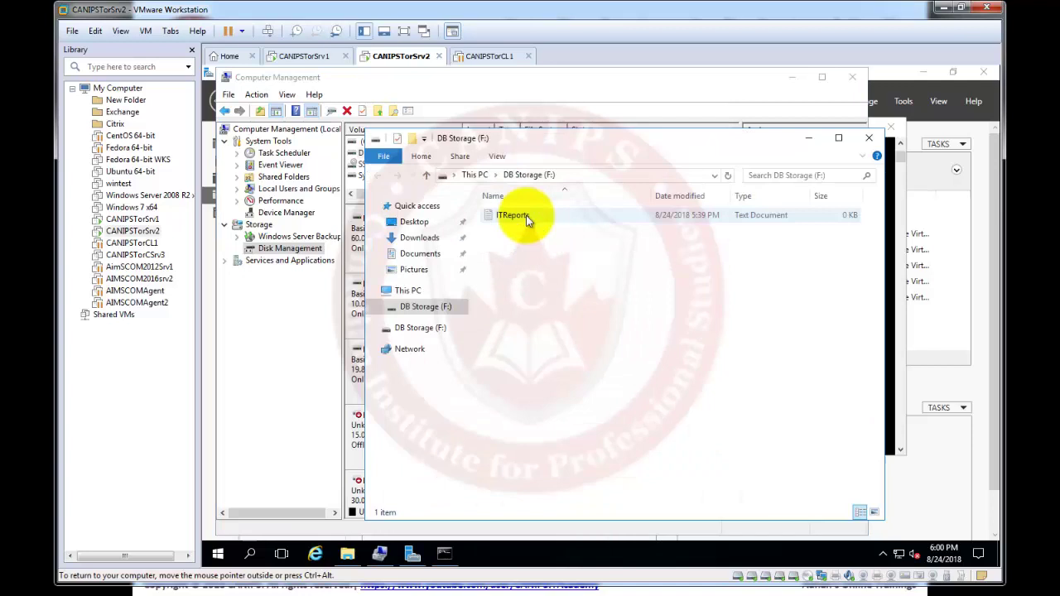
{"action": "left_click", "coordinate": [869, 137]}
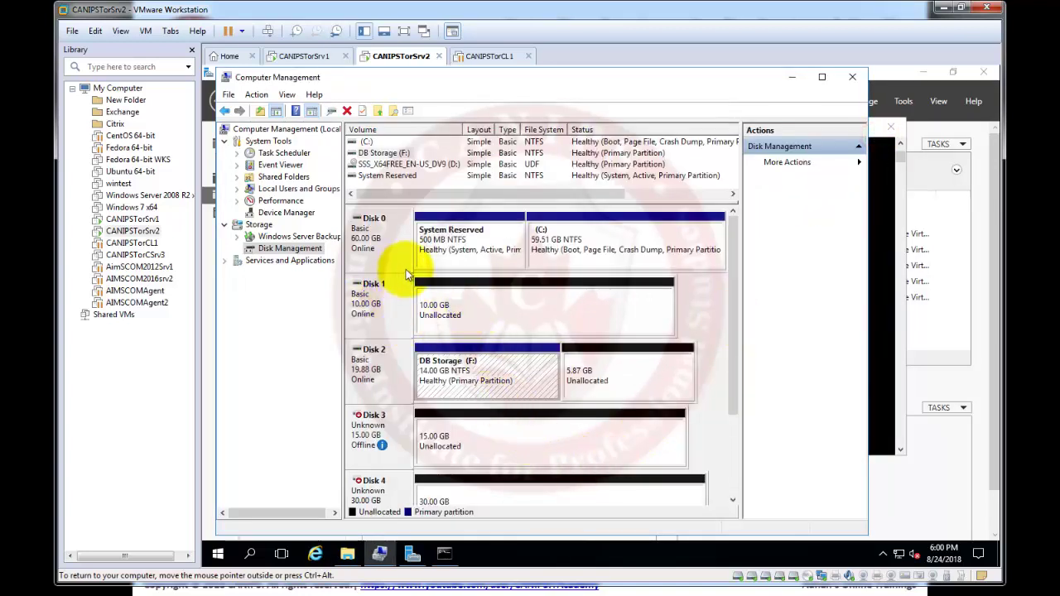
Create a simple volume on Disk 1's unallocated space with the default size and drive letter, quick-formatted as NTFS and labelled New Volume
{"action": "right_click", "coordinate": [490, 307]}
{"action": "left_click", "coordinate": [542, 311]}
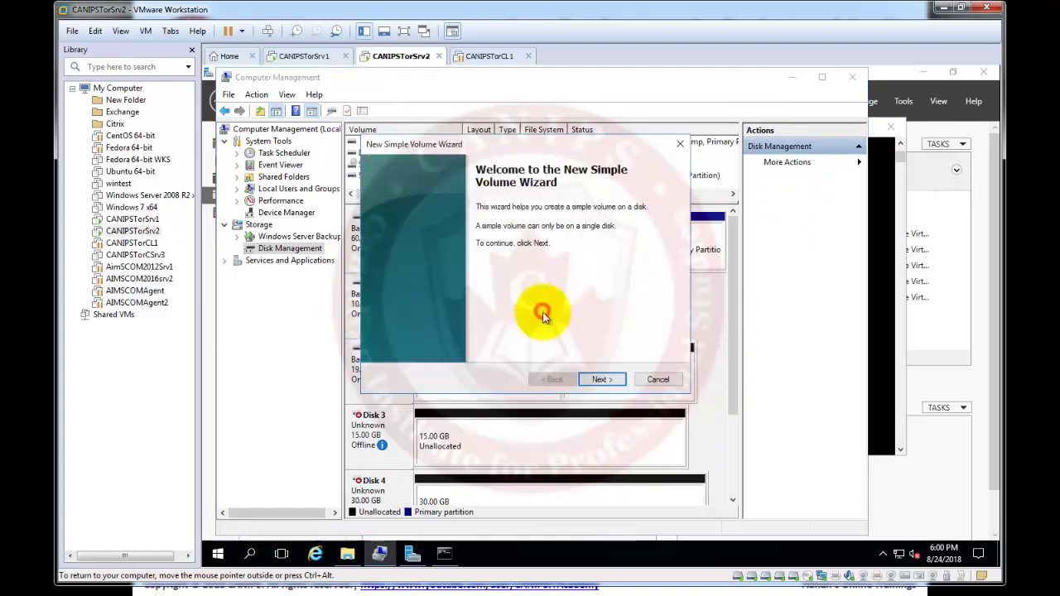
{"action": "left_click", "coordinate": [602, 379]}
{"action": "left_click", "coordinate": [602, 381]}
{"action": "left_click", "coordinate": [602, 380]}
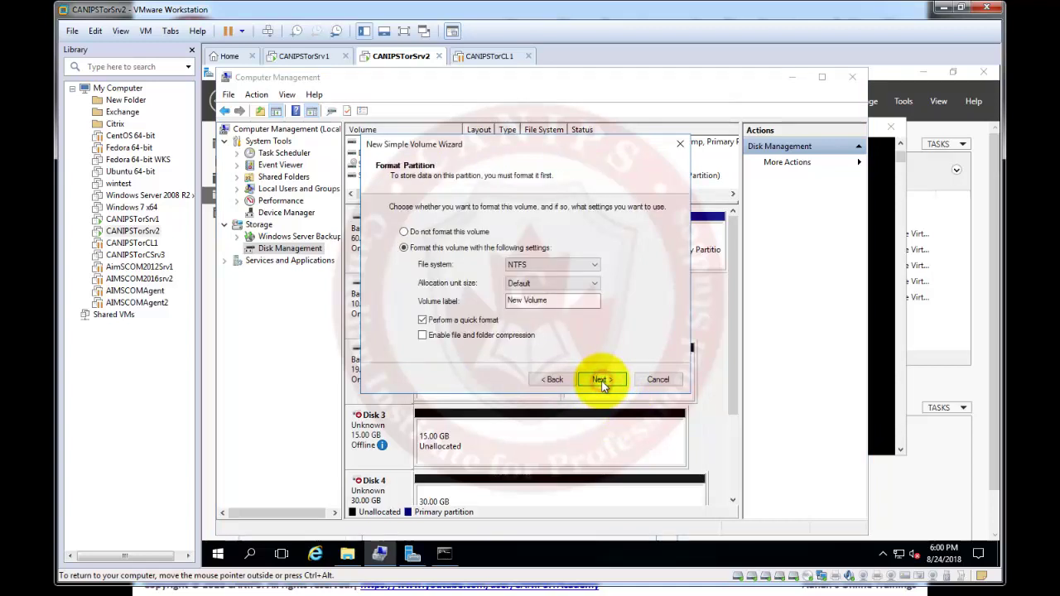
{"action": "left_click", "coordinate": [602, 380]}
{"action": "left_click", "coordinate": [602, 380]}
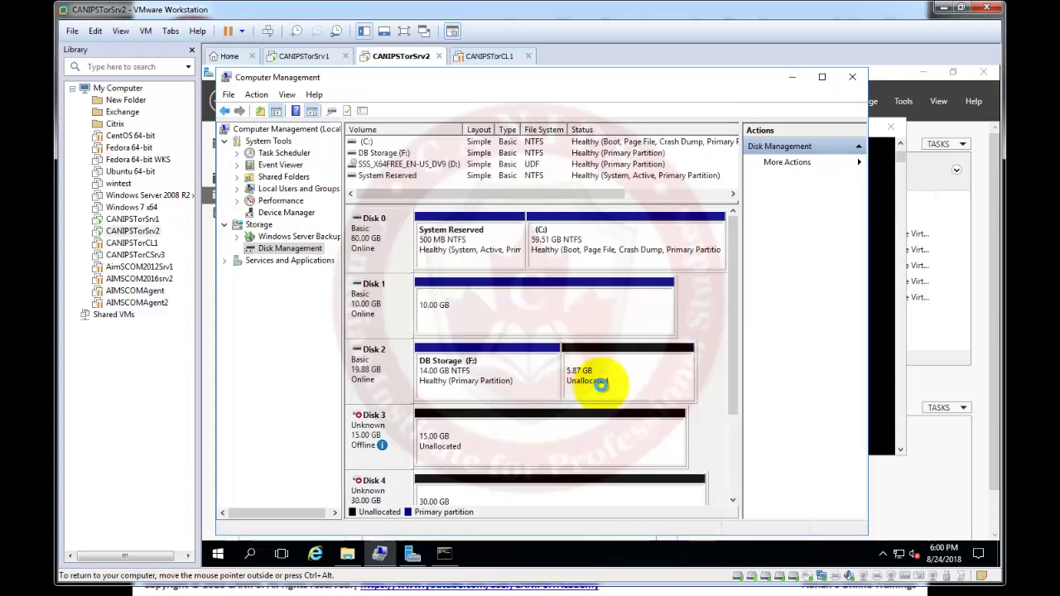
Check the new volume under This PC in File Explorer and by running list volume in DiskPart
{"action": "left_click", "coordinate": [348, 555]}
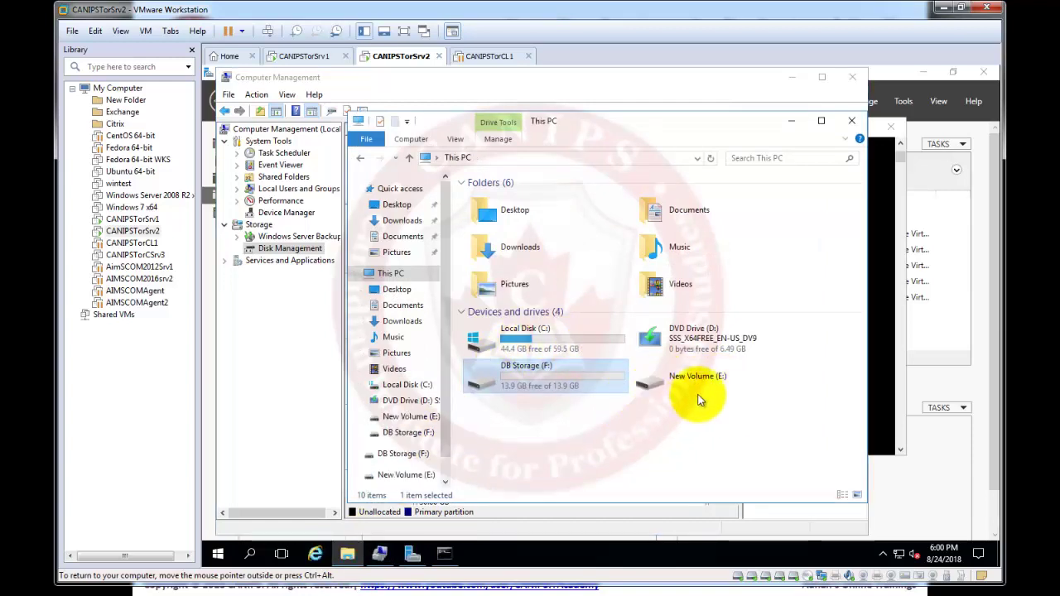
{"action": "left_click", "coordinate": [889, 407]}
{"action": "type", "text": "list volume"}
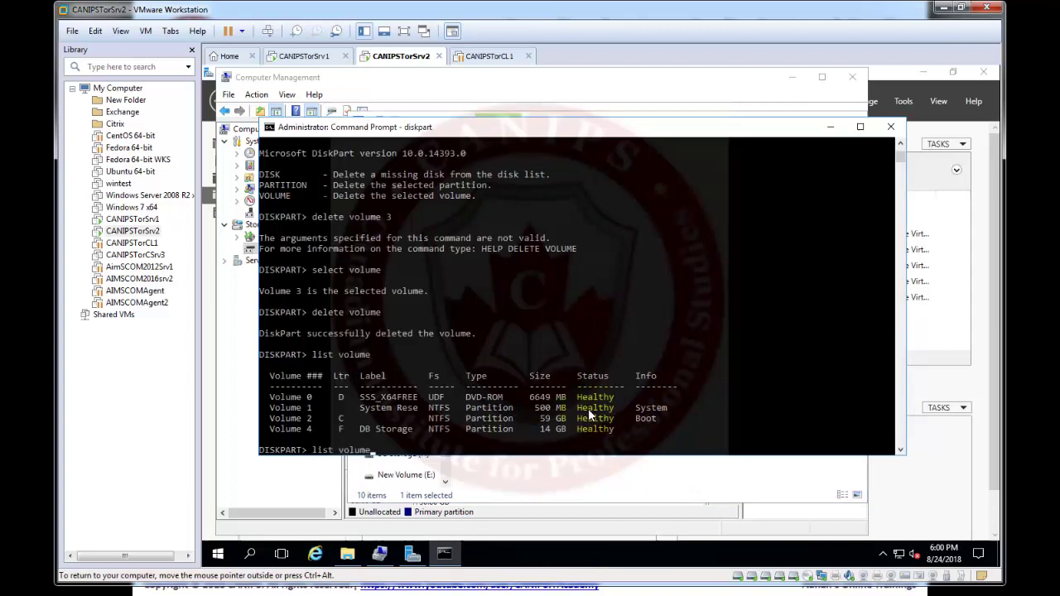
{"action": "key", "text": "Return"}
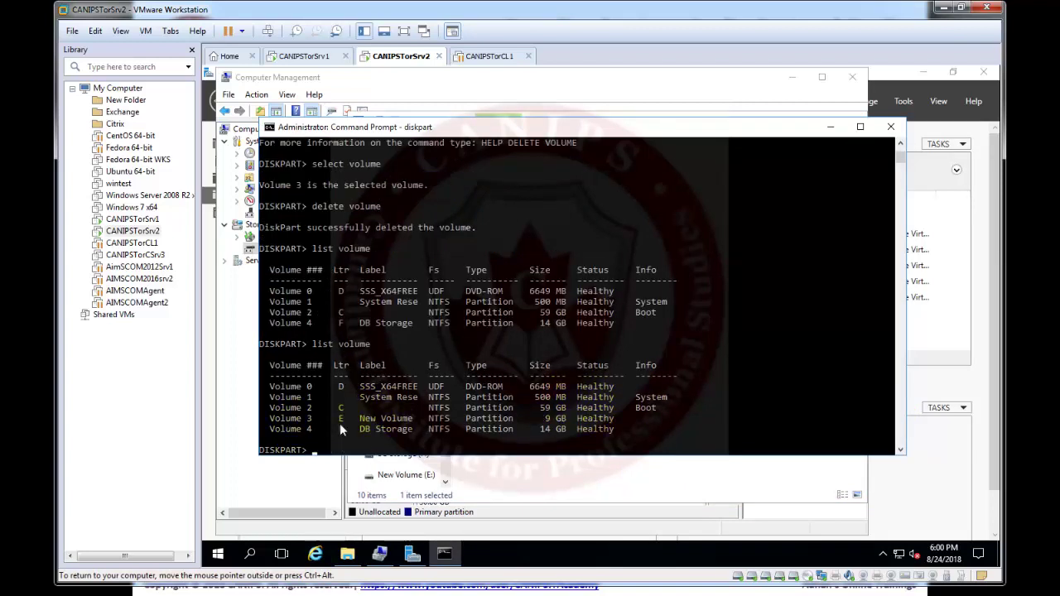